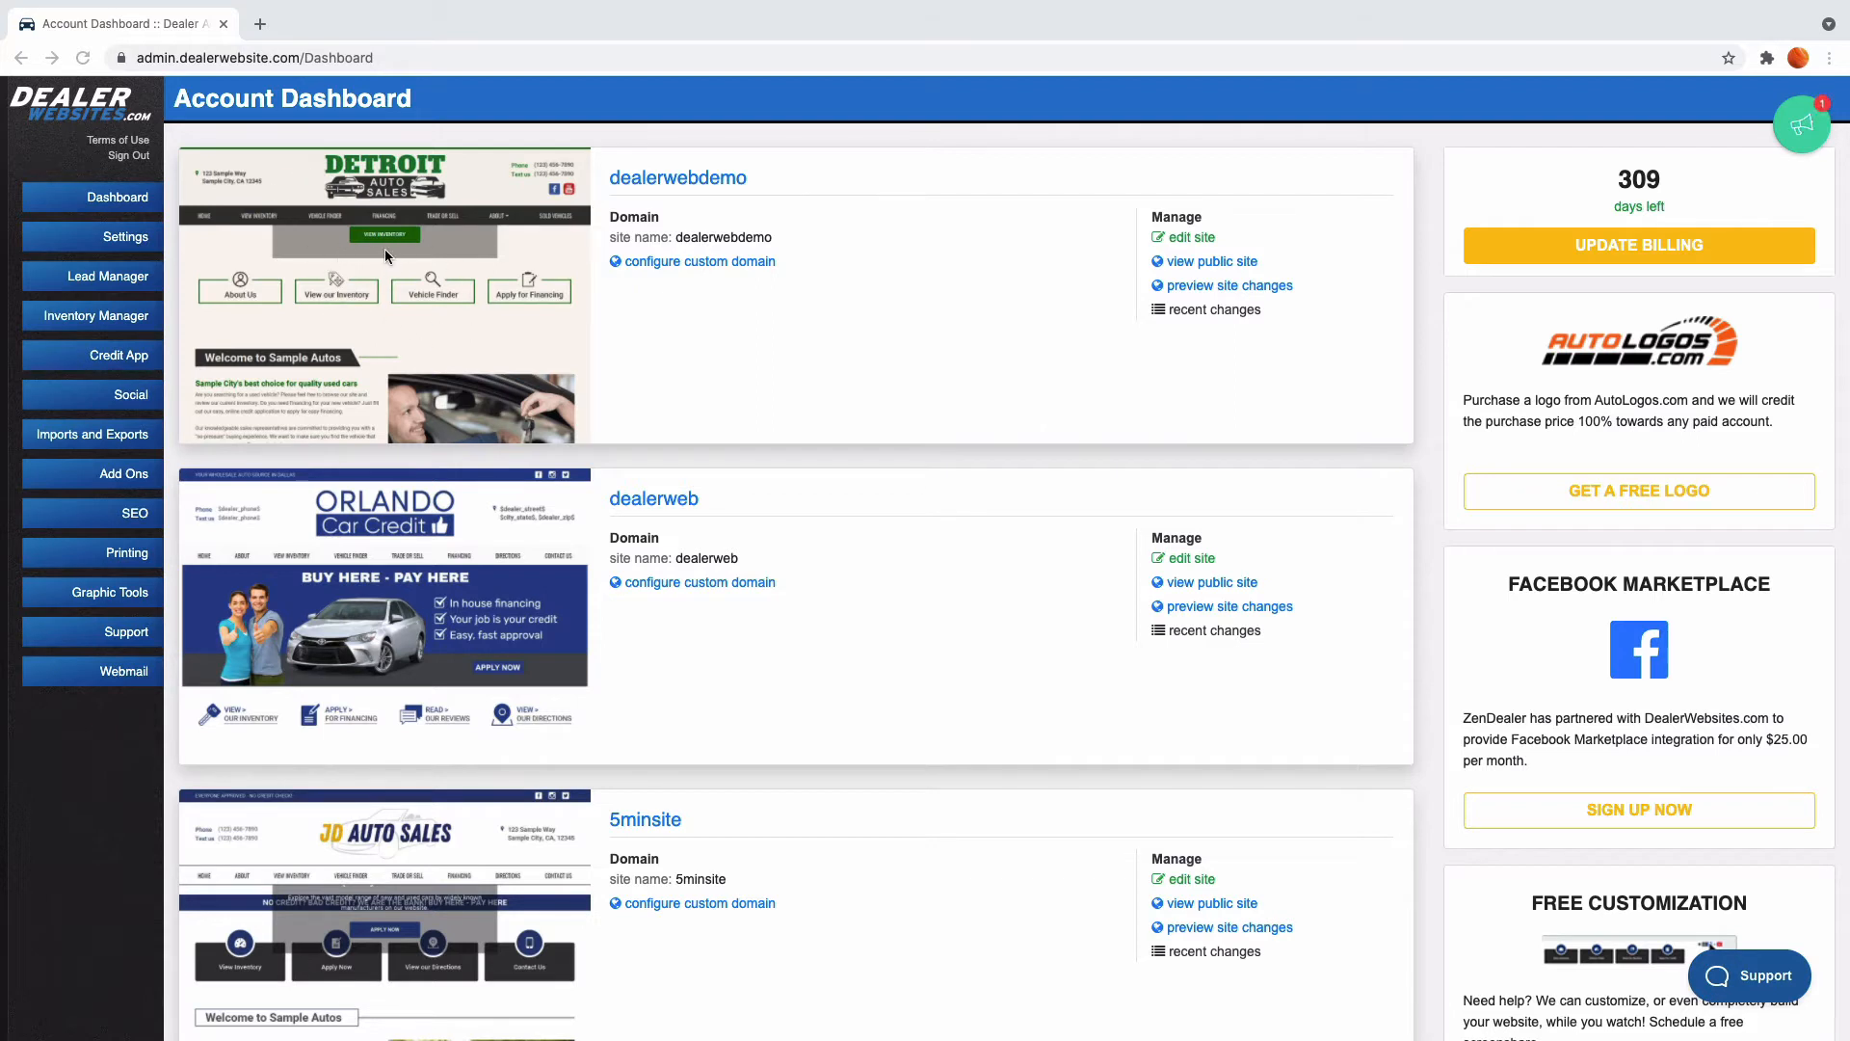
# Step: Open the Graphics App and choose to start the new canvas from a template
pyautogui.click(111, 588)
pyautogui.click(110, 592)
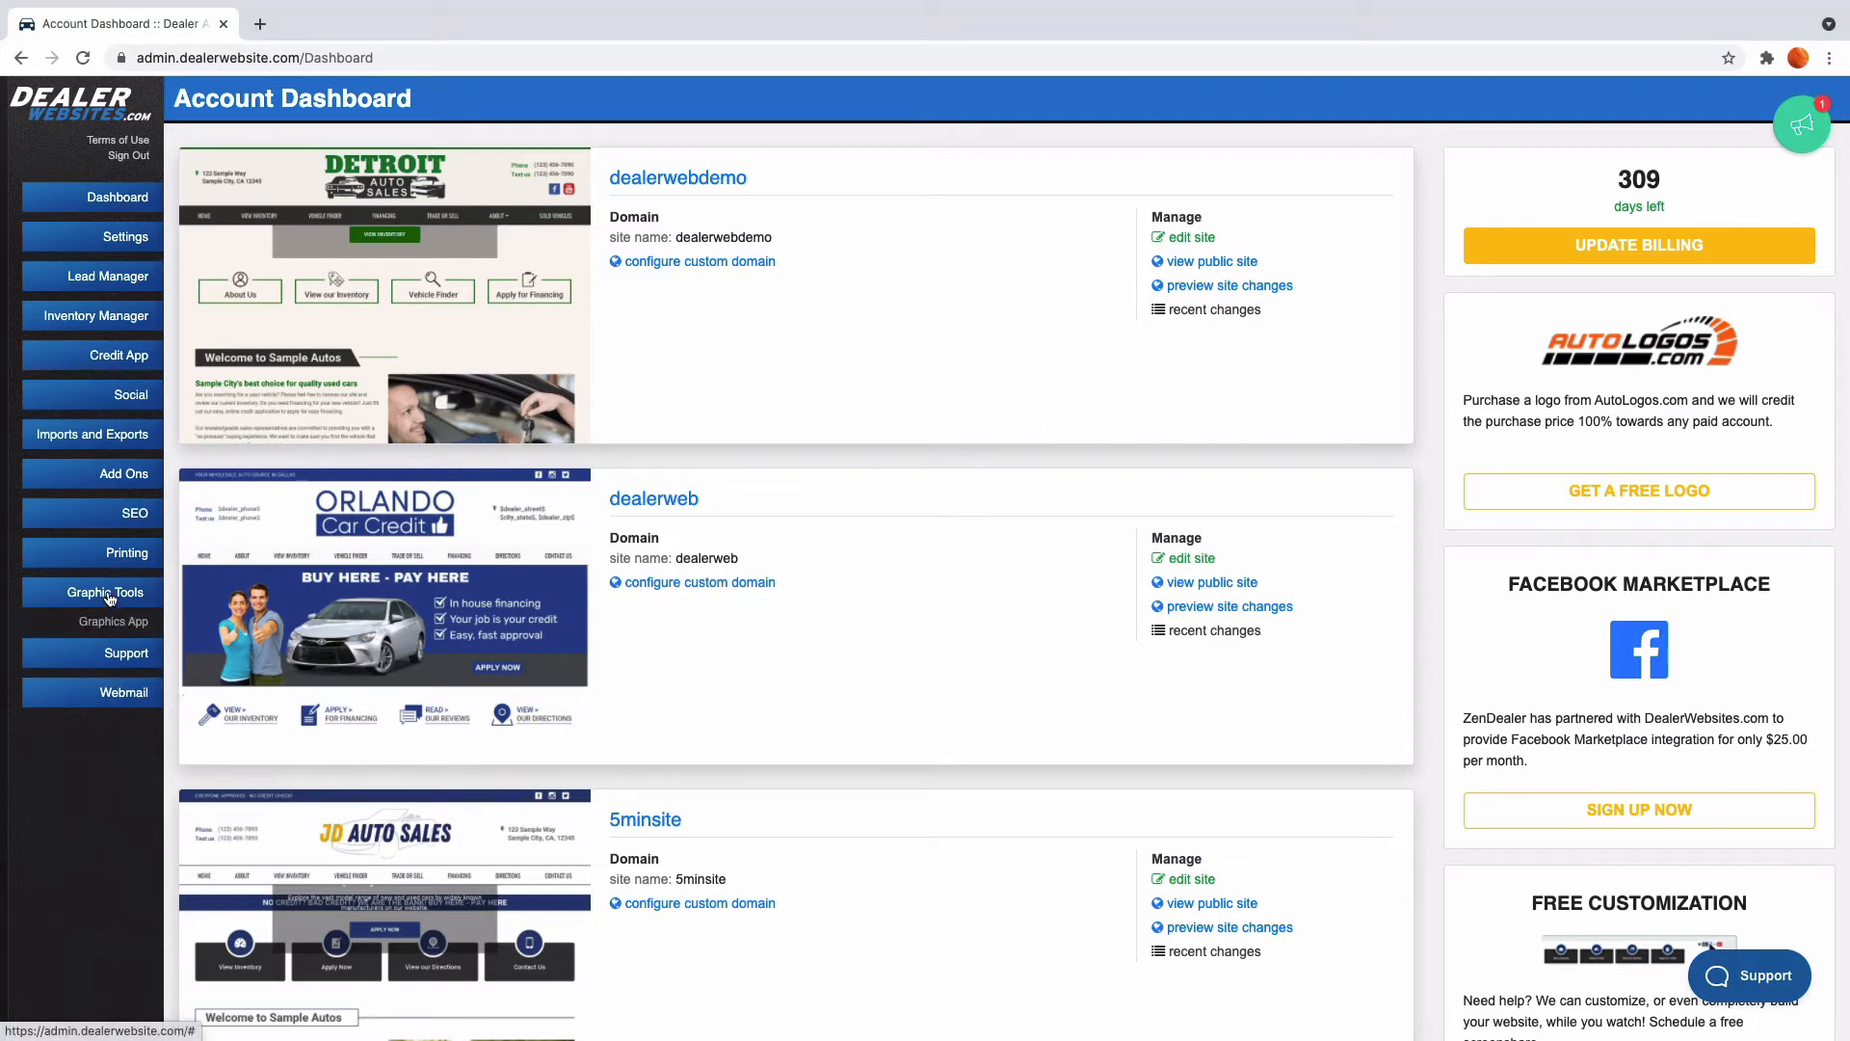
pyautogui.click(114, 632)
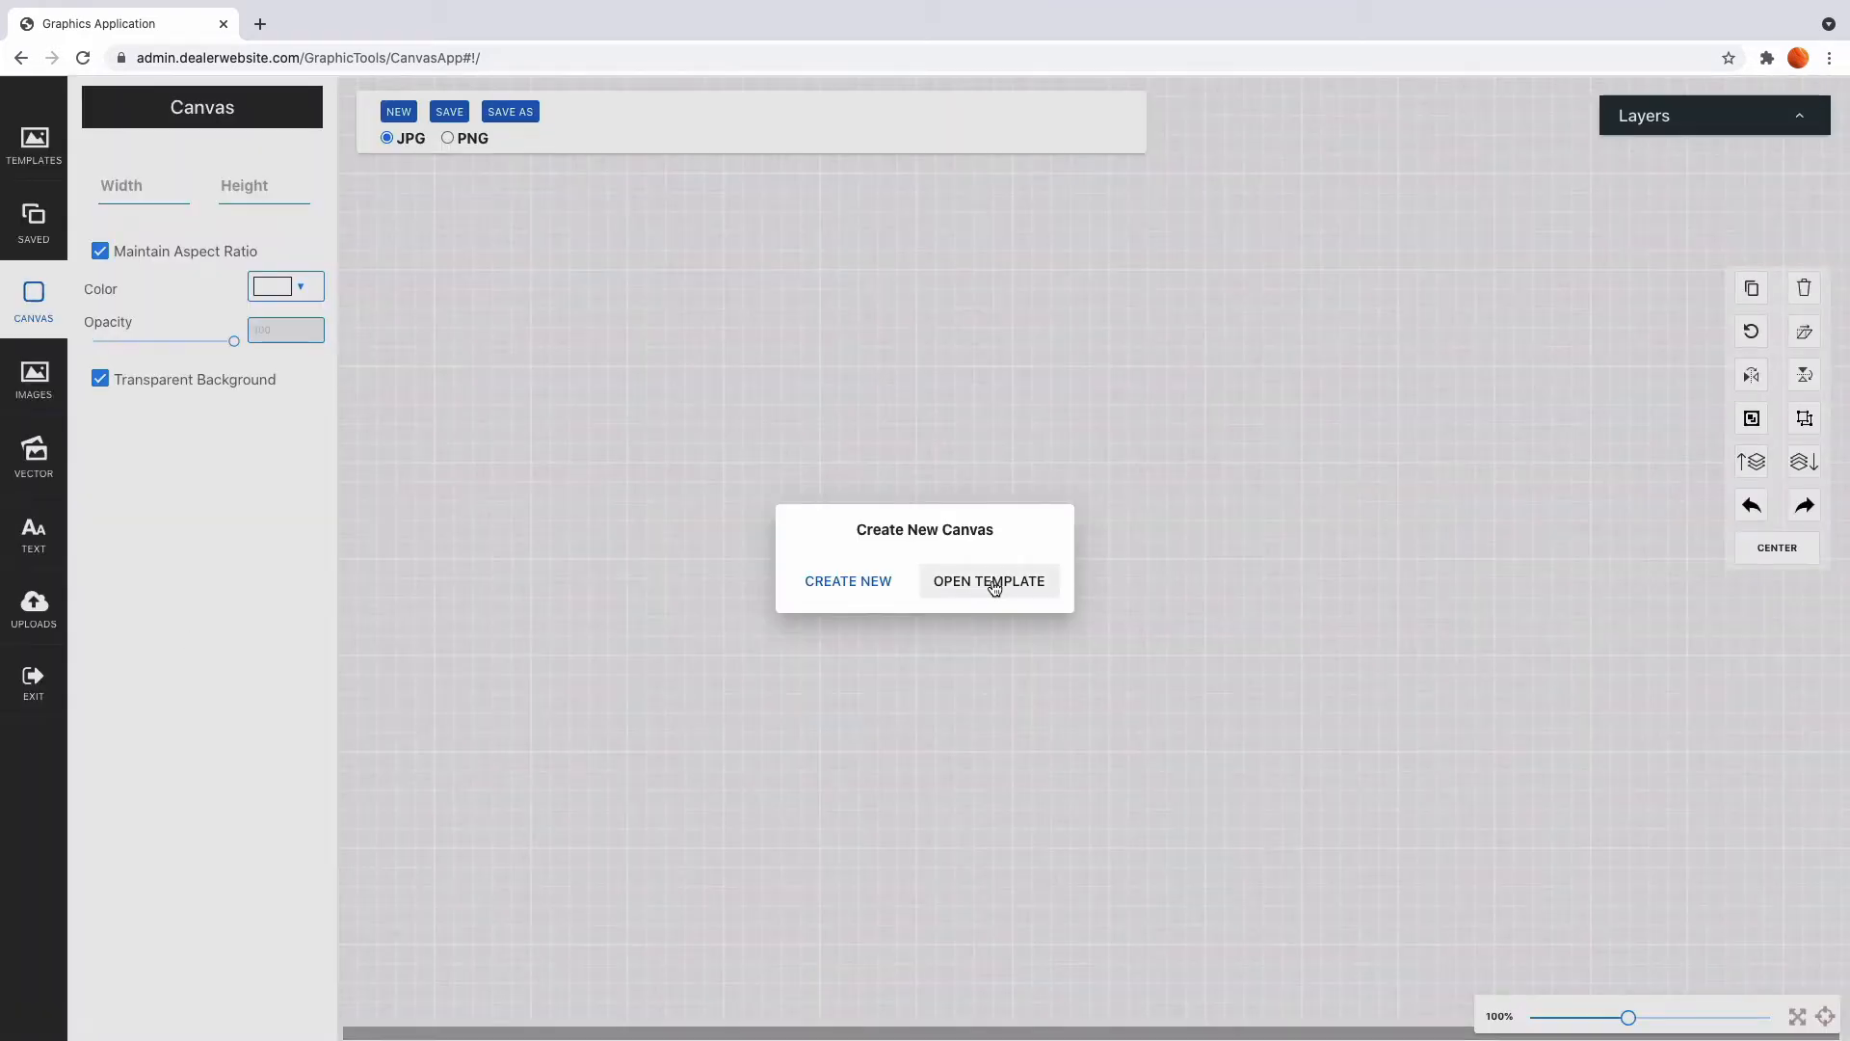
pyautogui.click(985, 584)
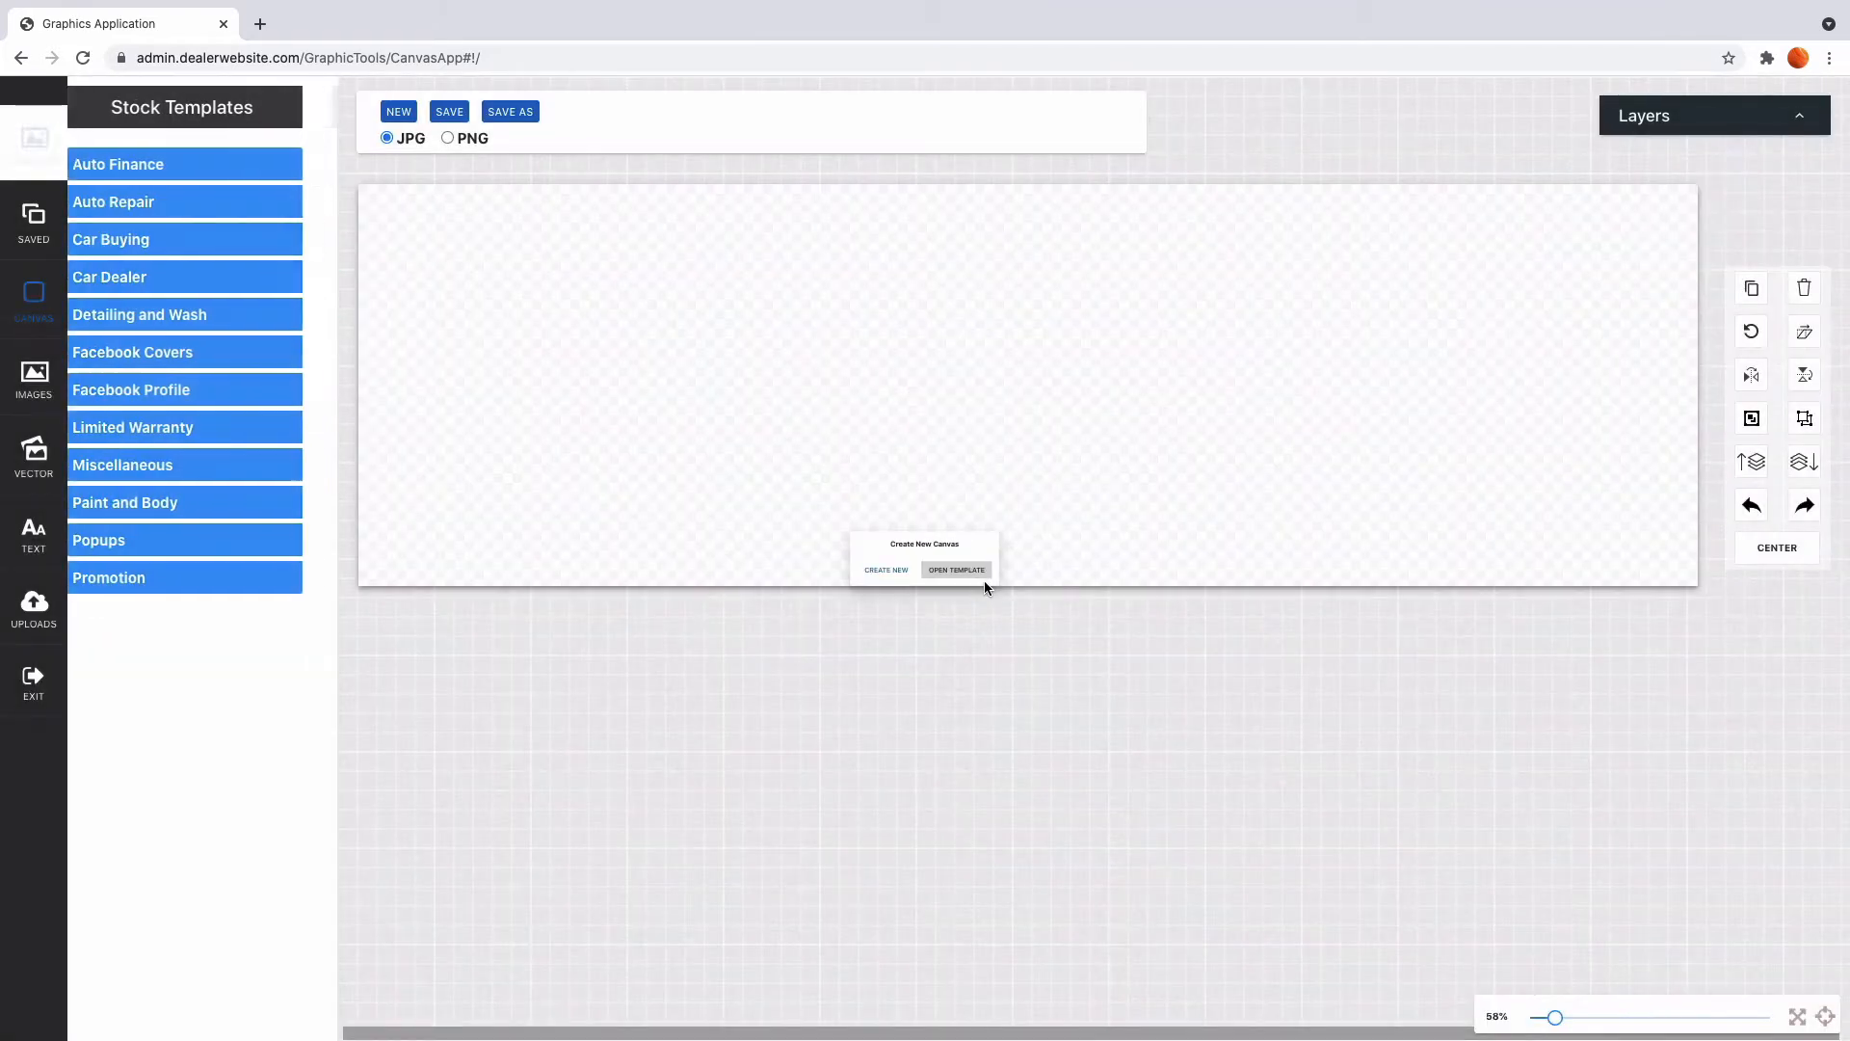
# Step: Load the "Been told no? Hear yes now!" guaranteed credit approval template from the Popups category
pyautogui.click(132, 551)
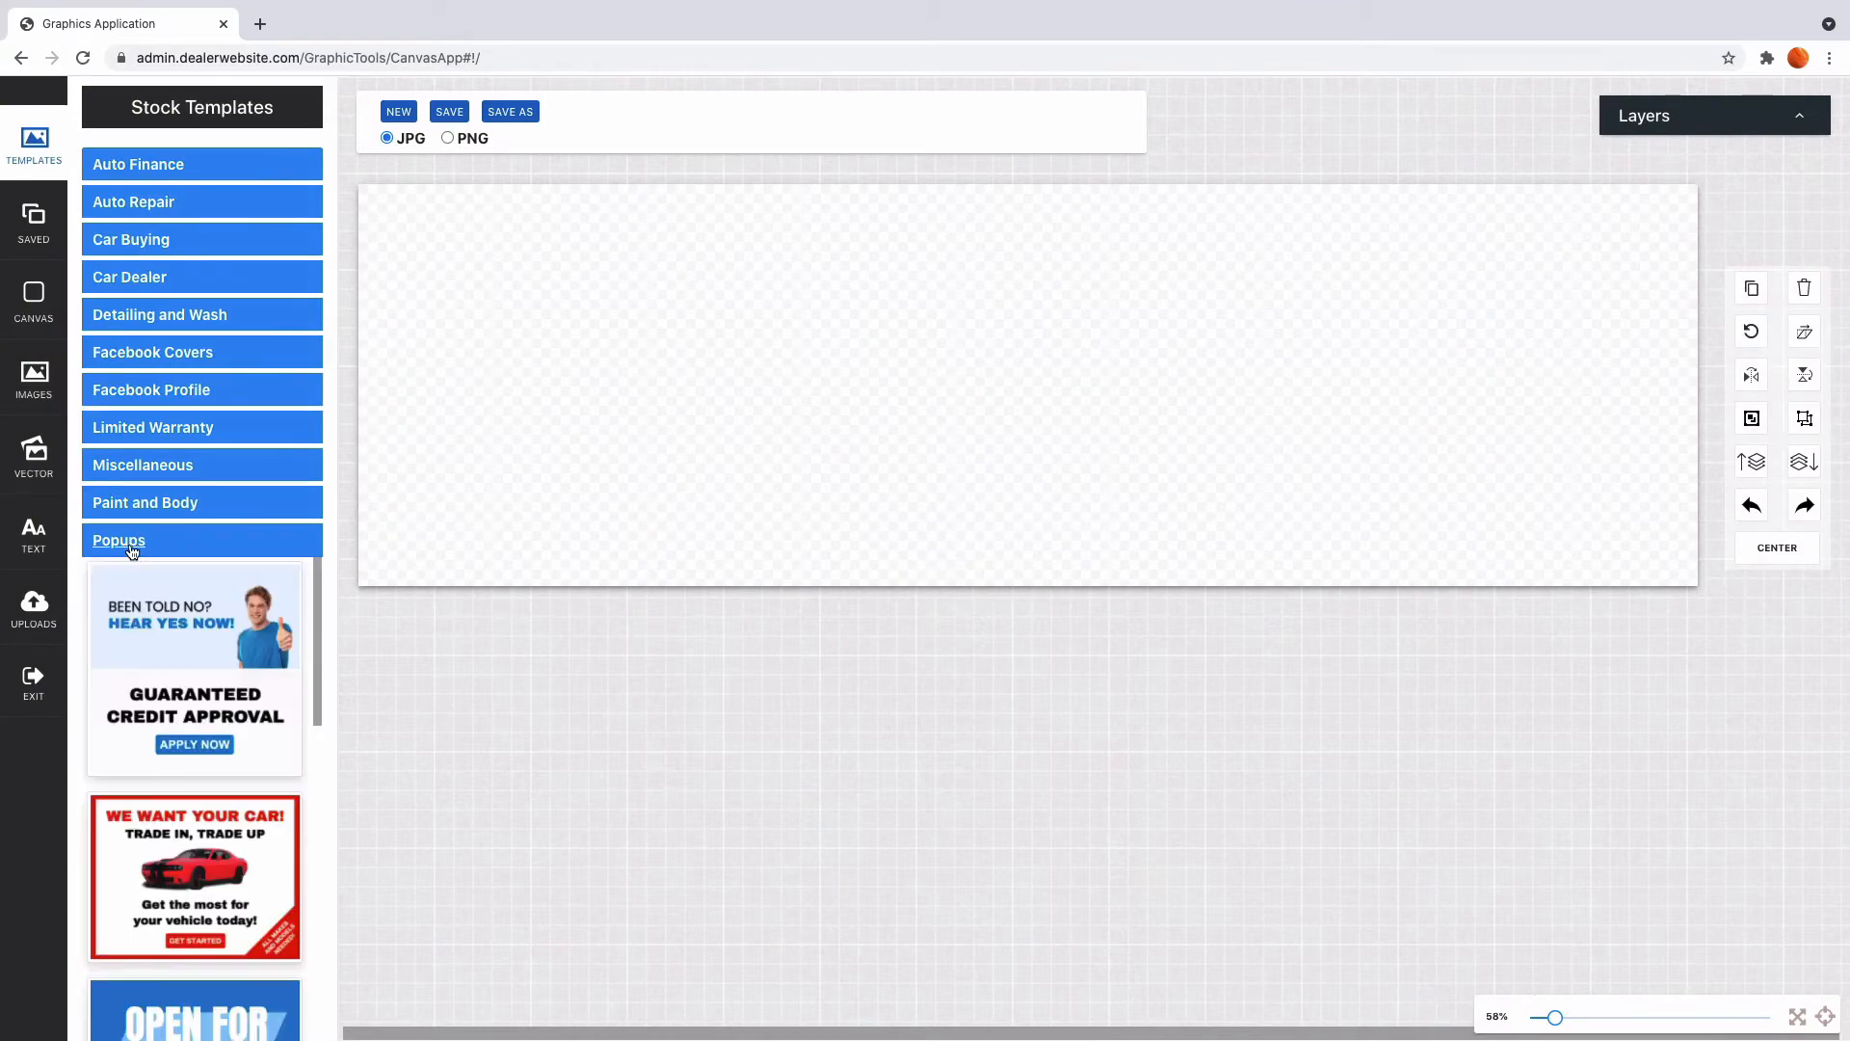
pyautogui.scroll(-15, 209, 696)
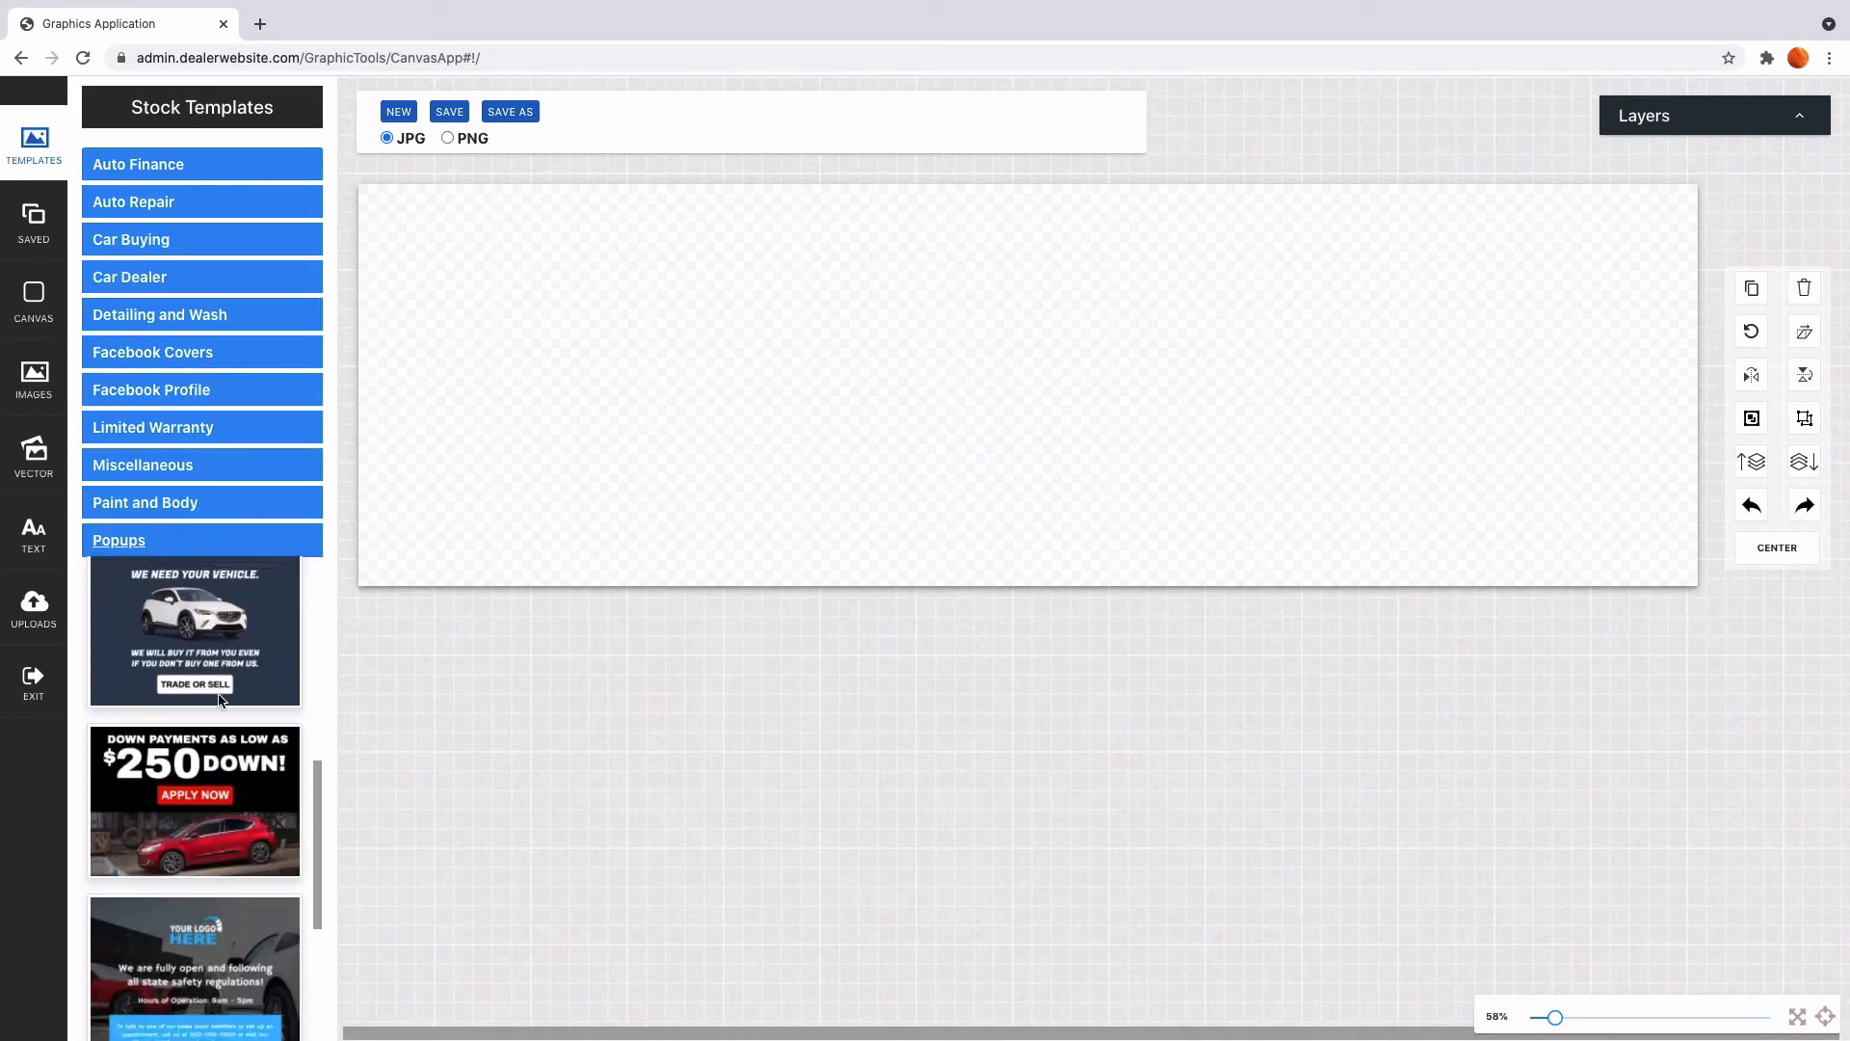
pyautogui.scroll(-3, 238, 710)
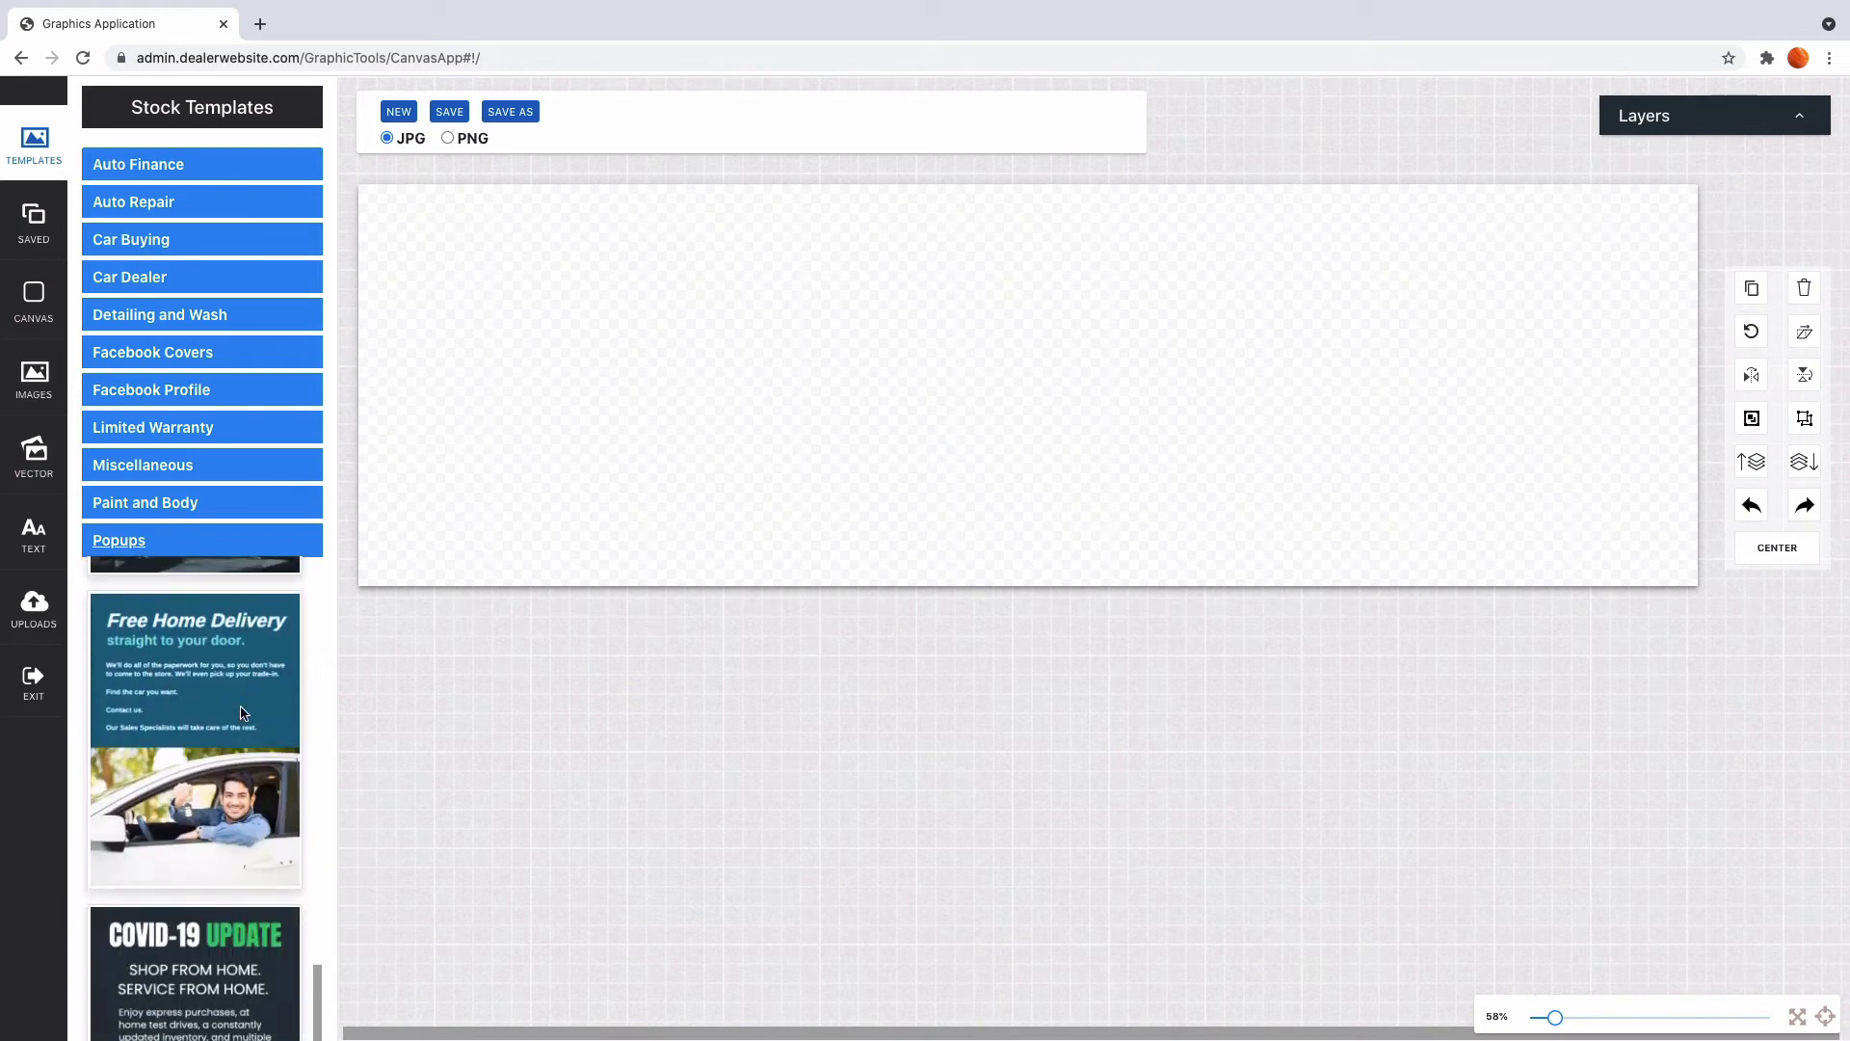
pyautogui.scroll(6, 240, 711)
pyautogui.scroll(8, 241, 711)
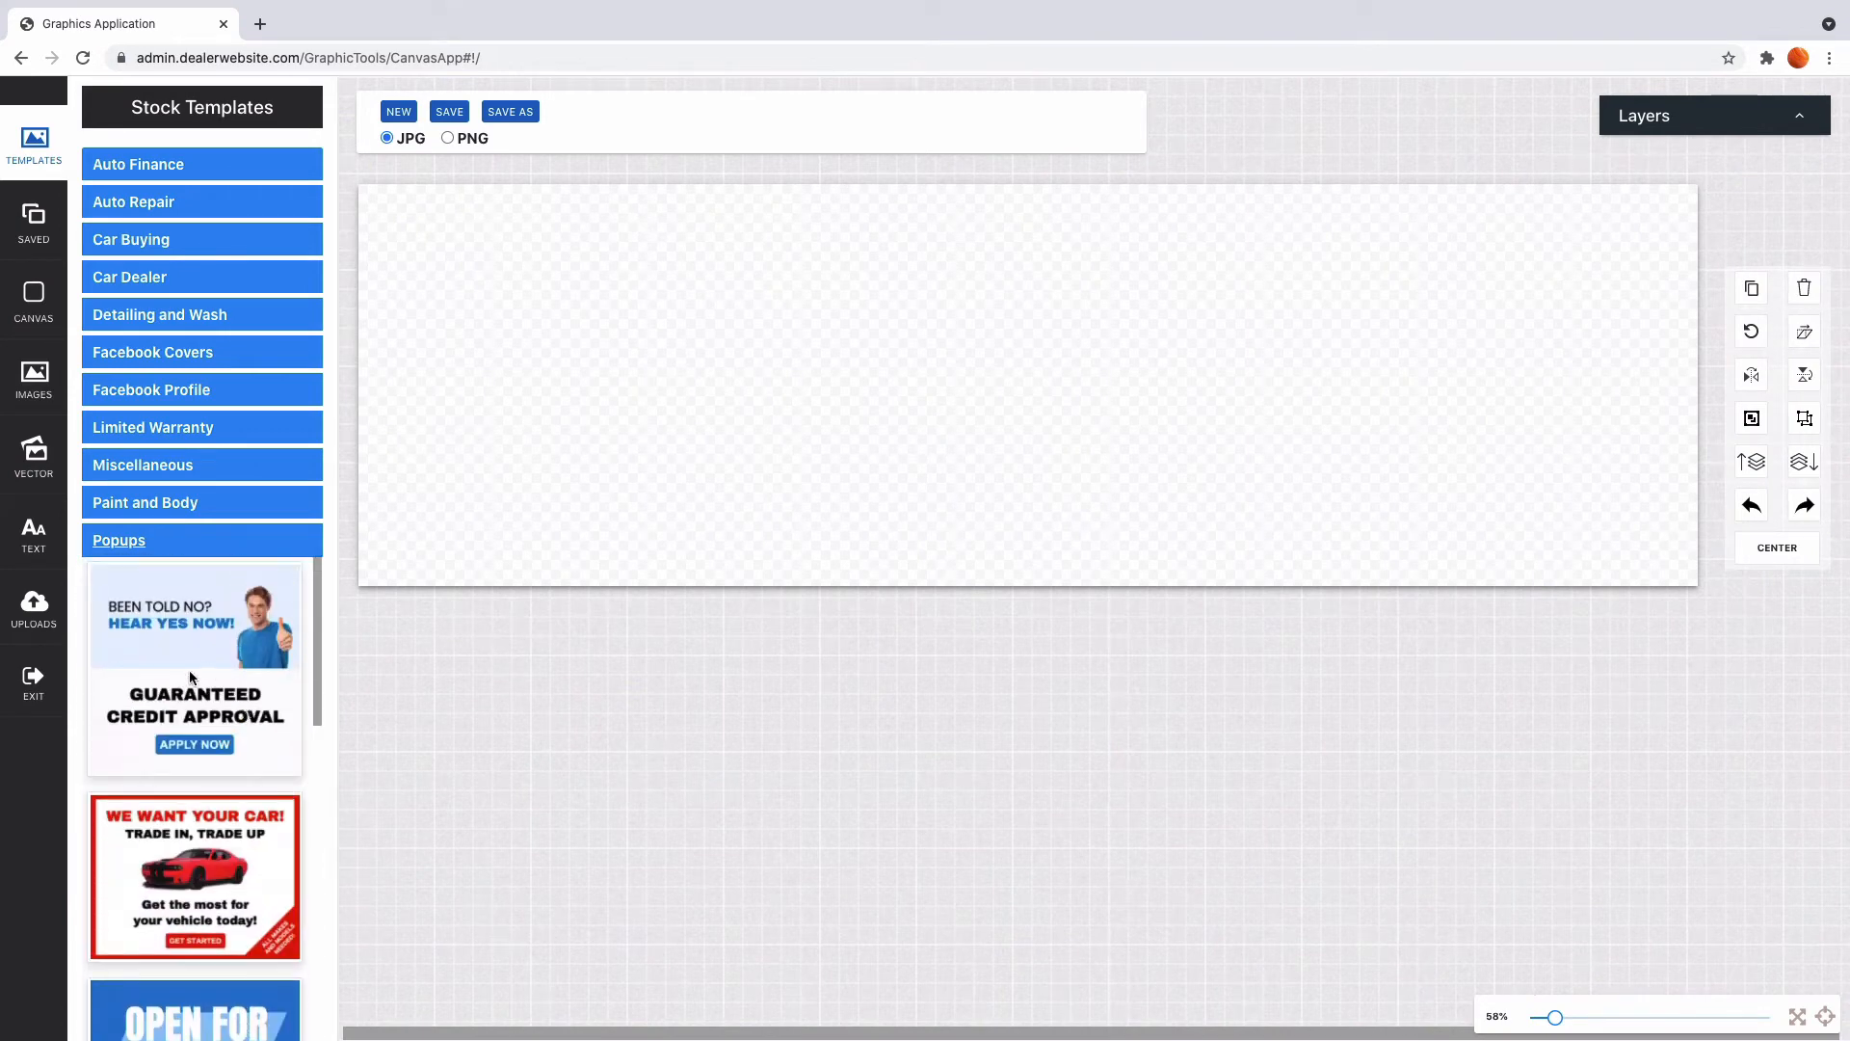
pyautogui.click(188, 669)
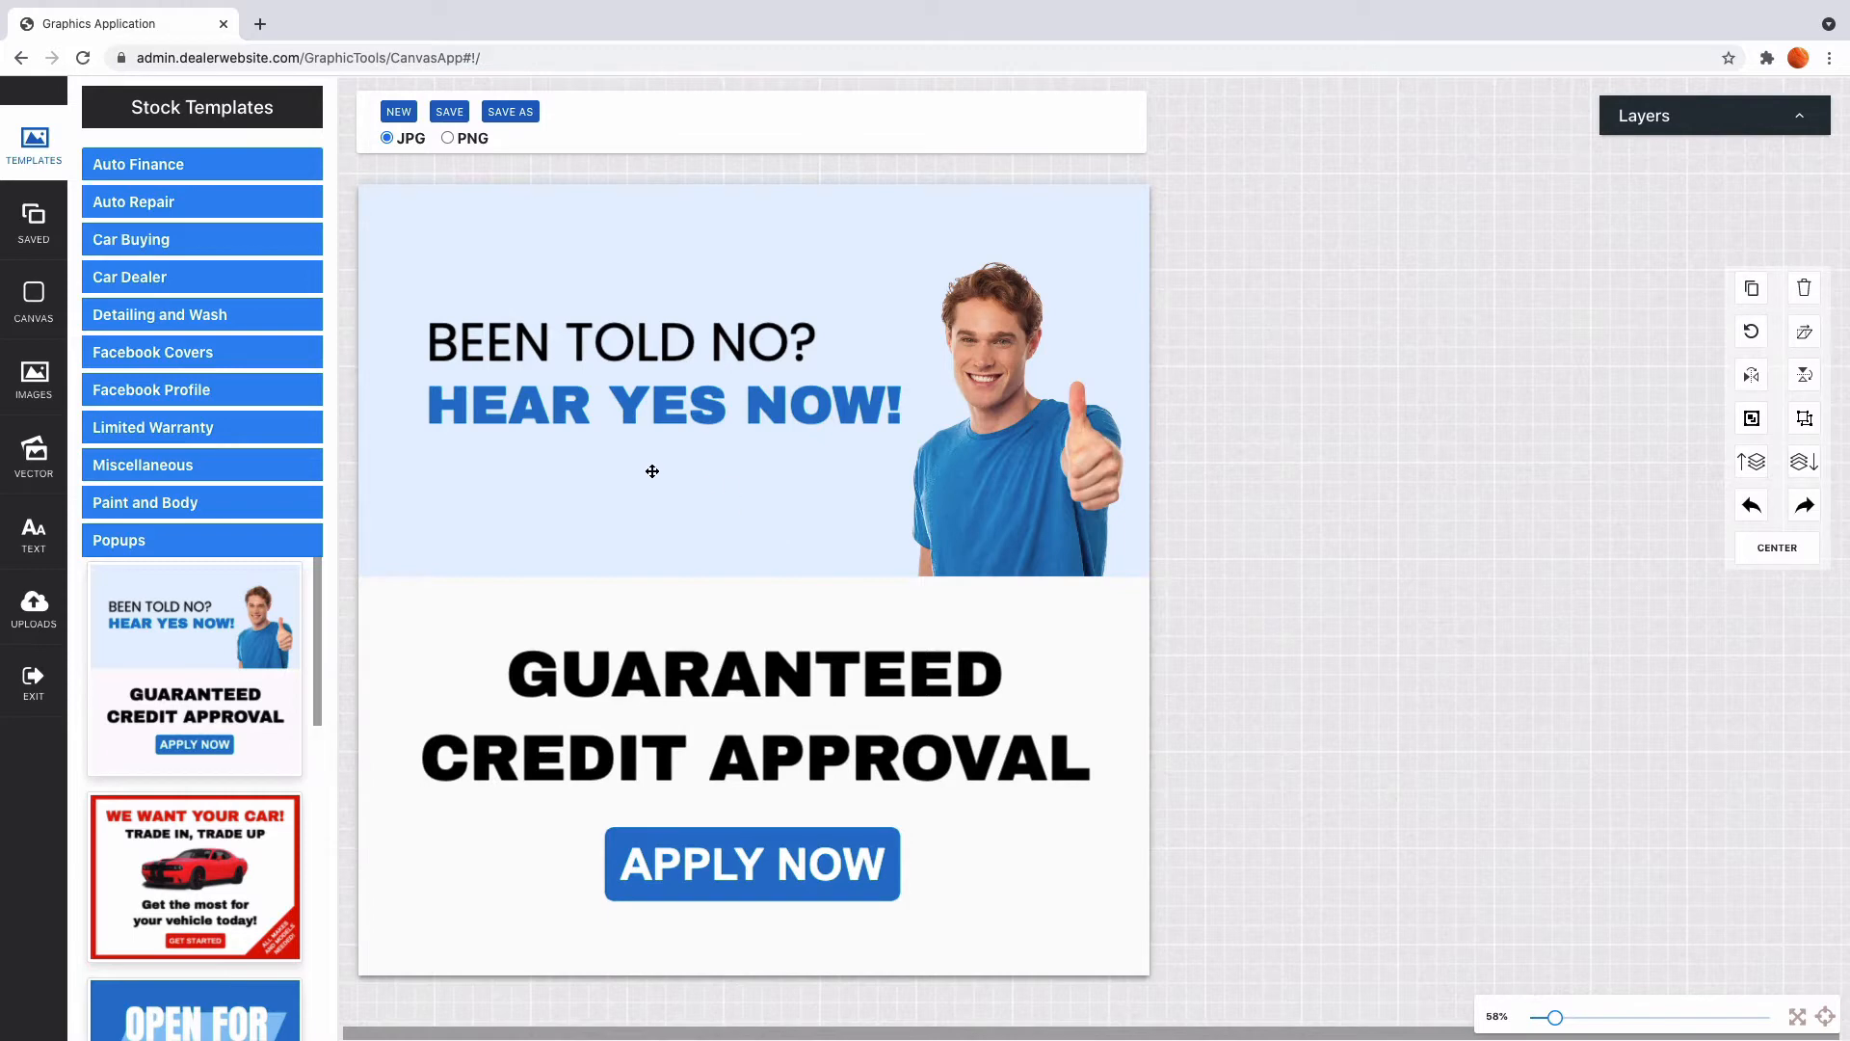
# Step: Change the "HEAR YES NOW!" text color to #006600
pyautogui.click(562, 406)
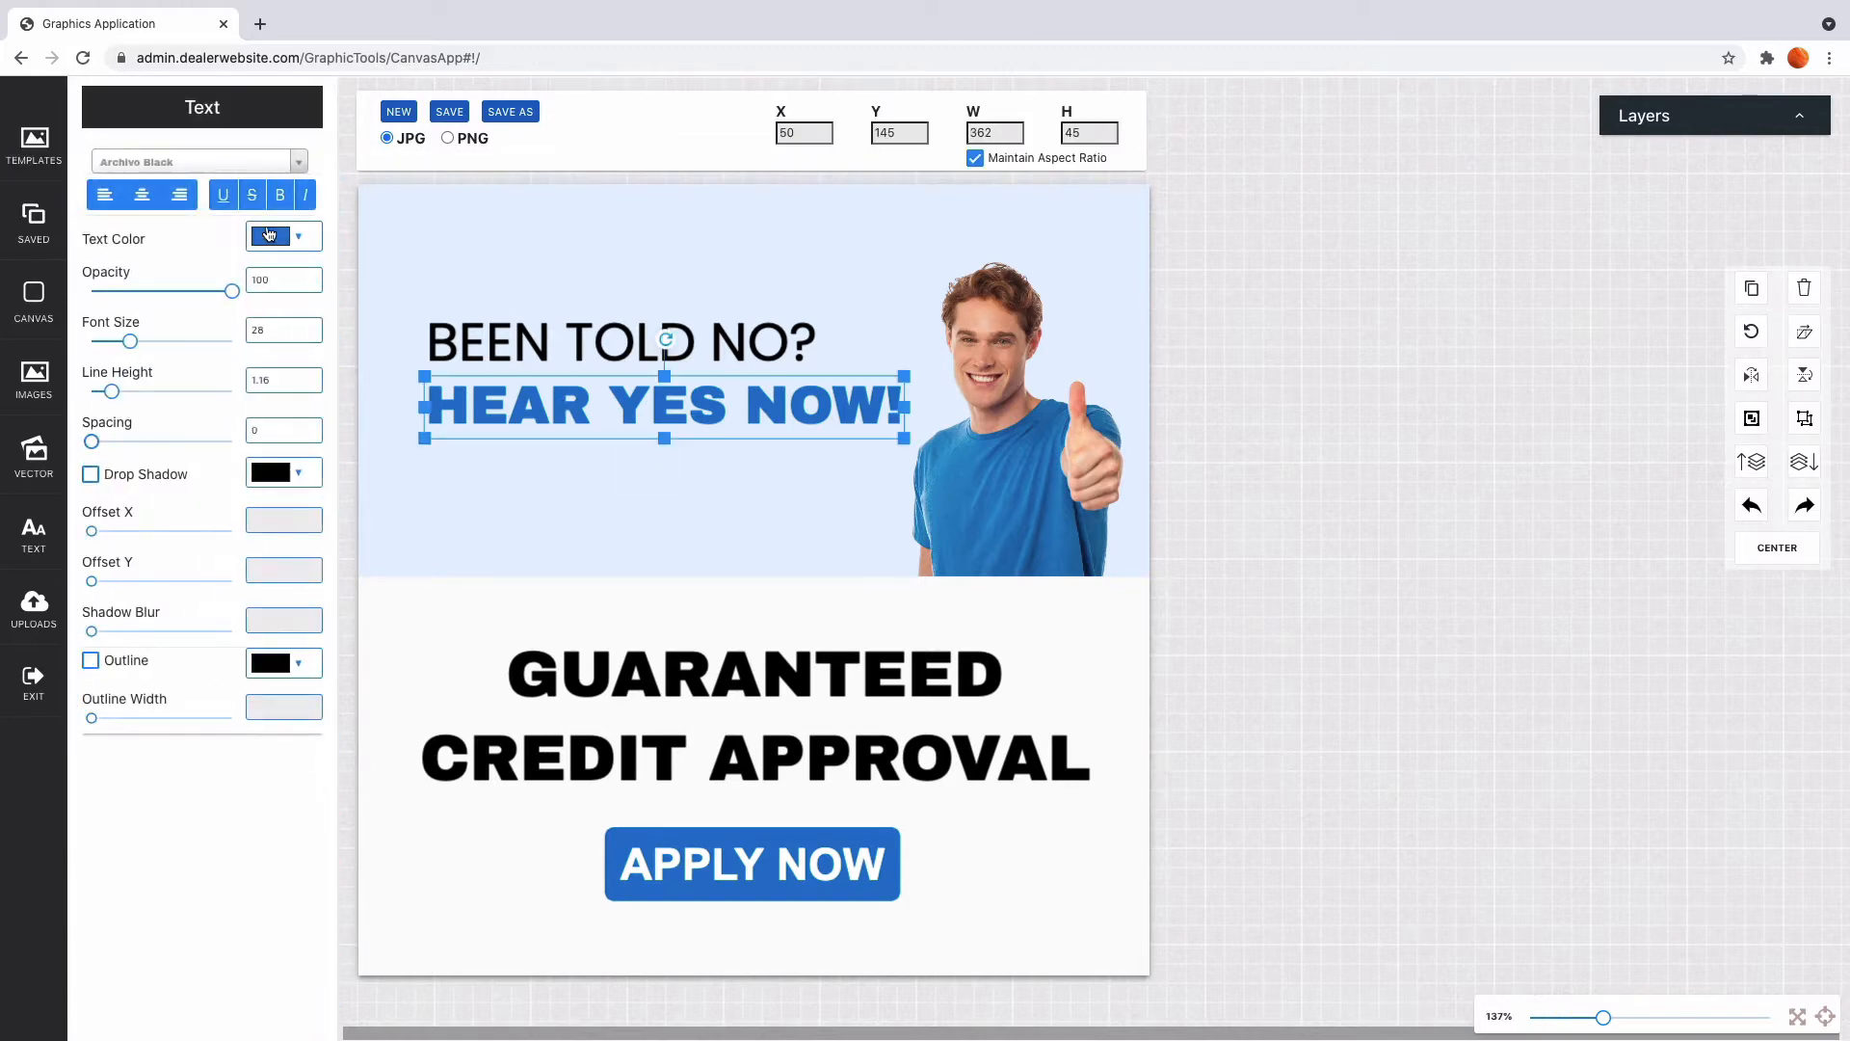
pyautogui.click(289, 243)
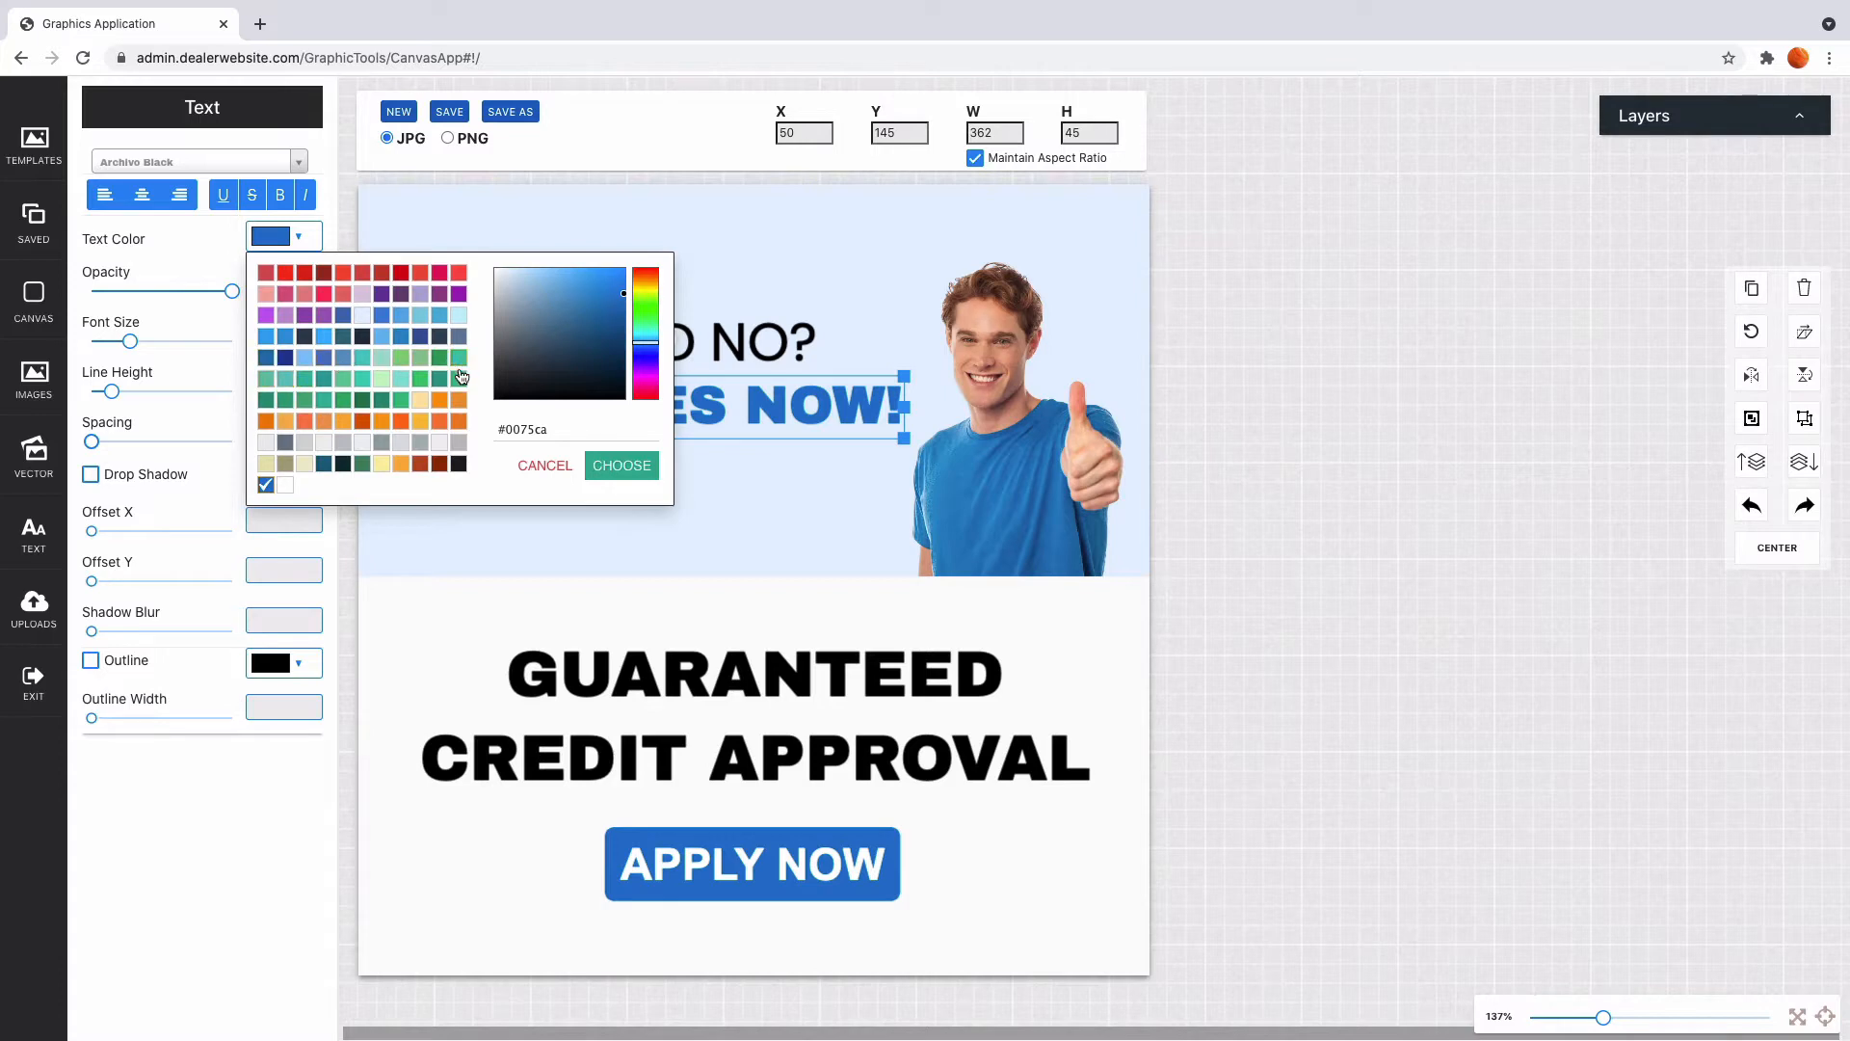
pyautogui.click(569, 430)
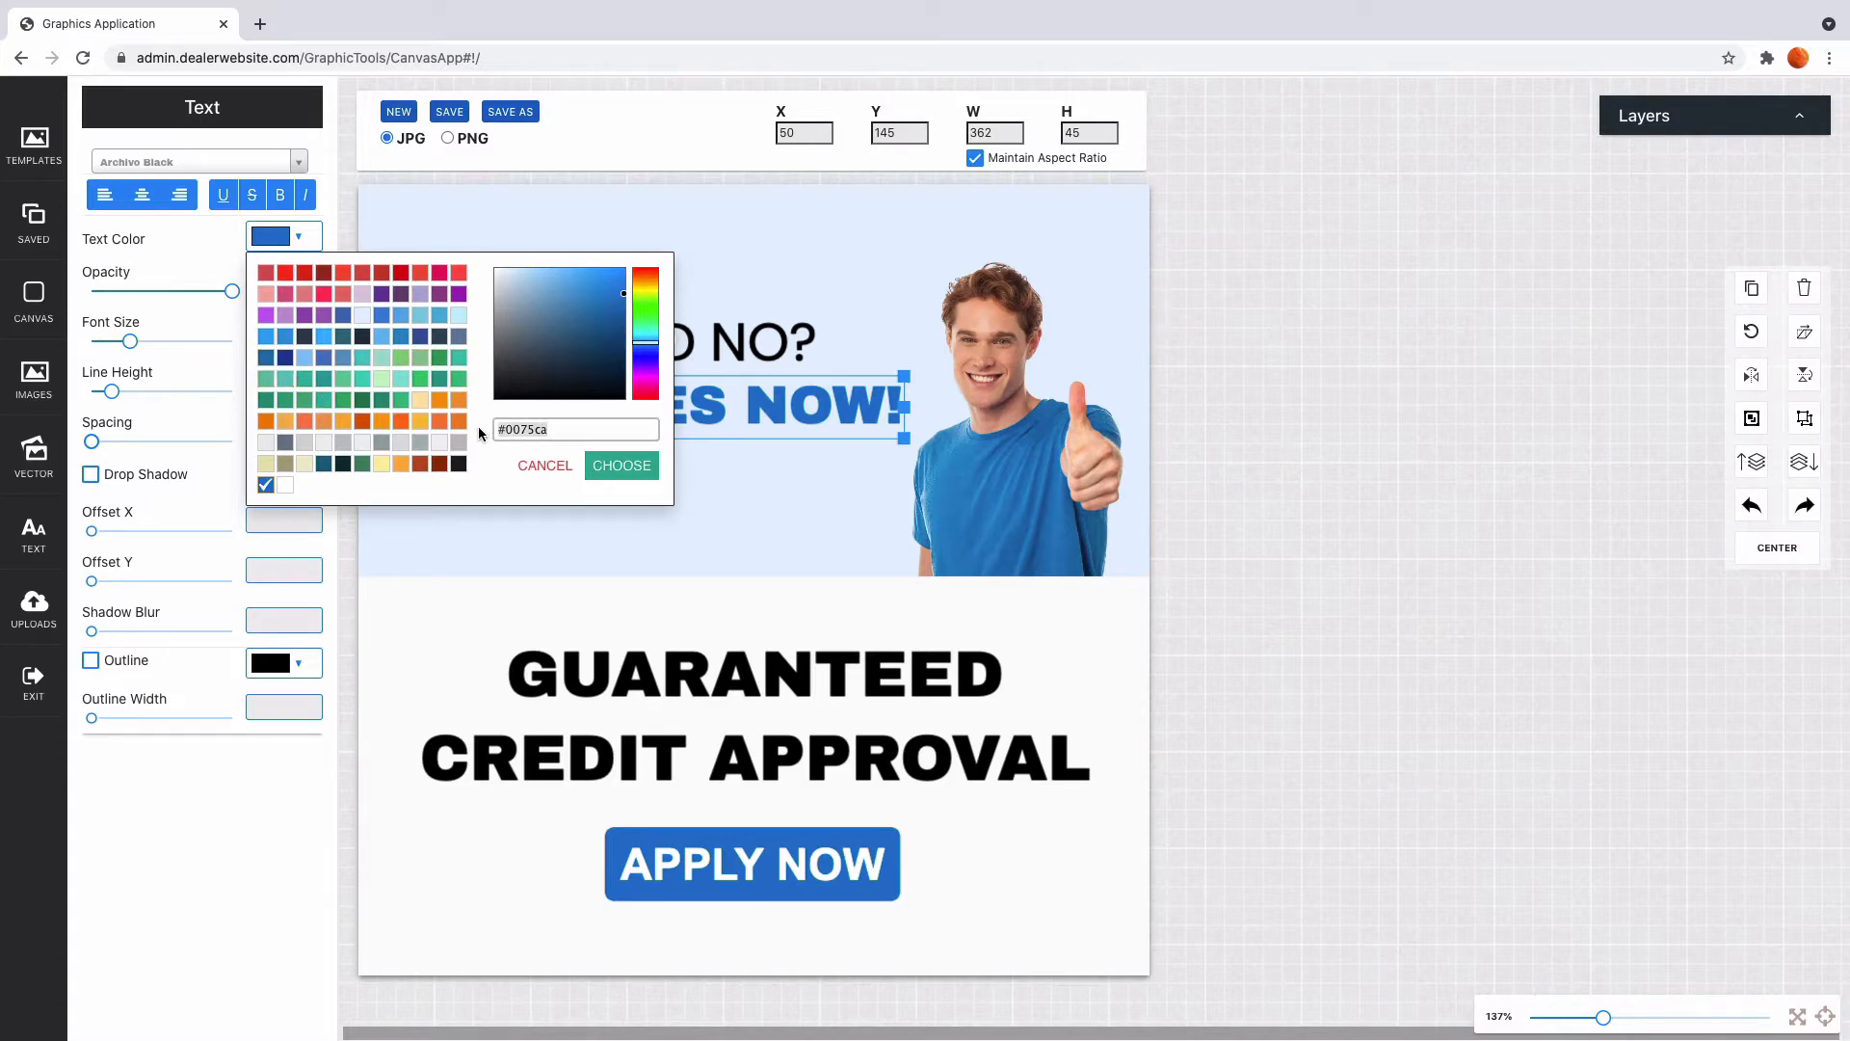
pyautogui.write('#006600')
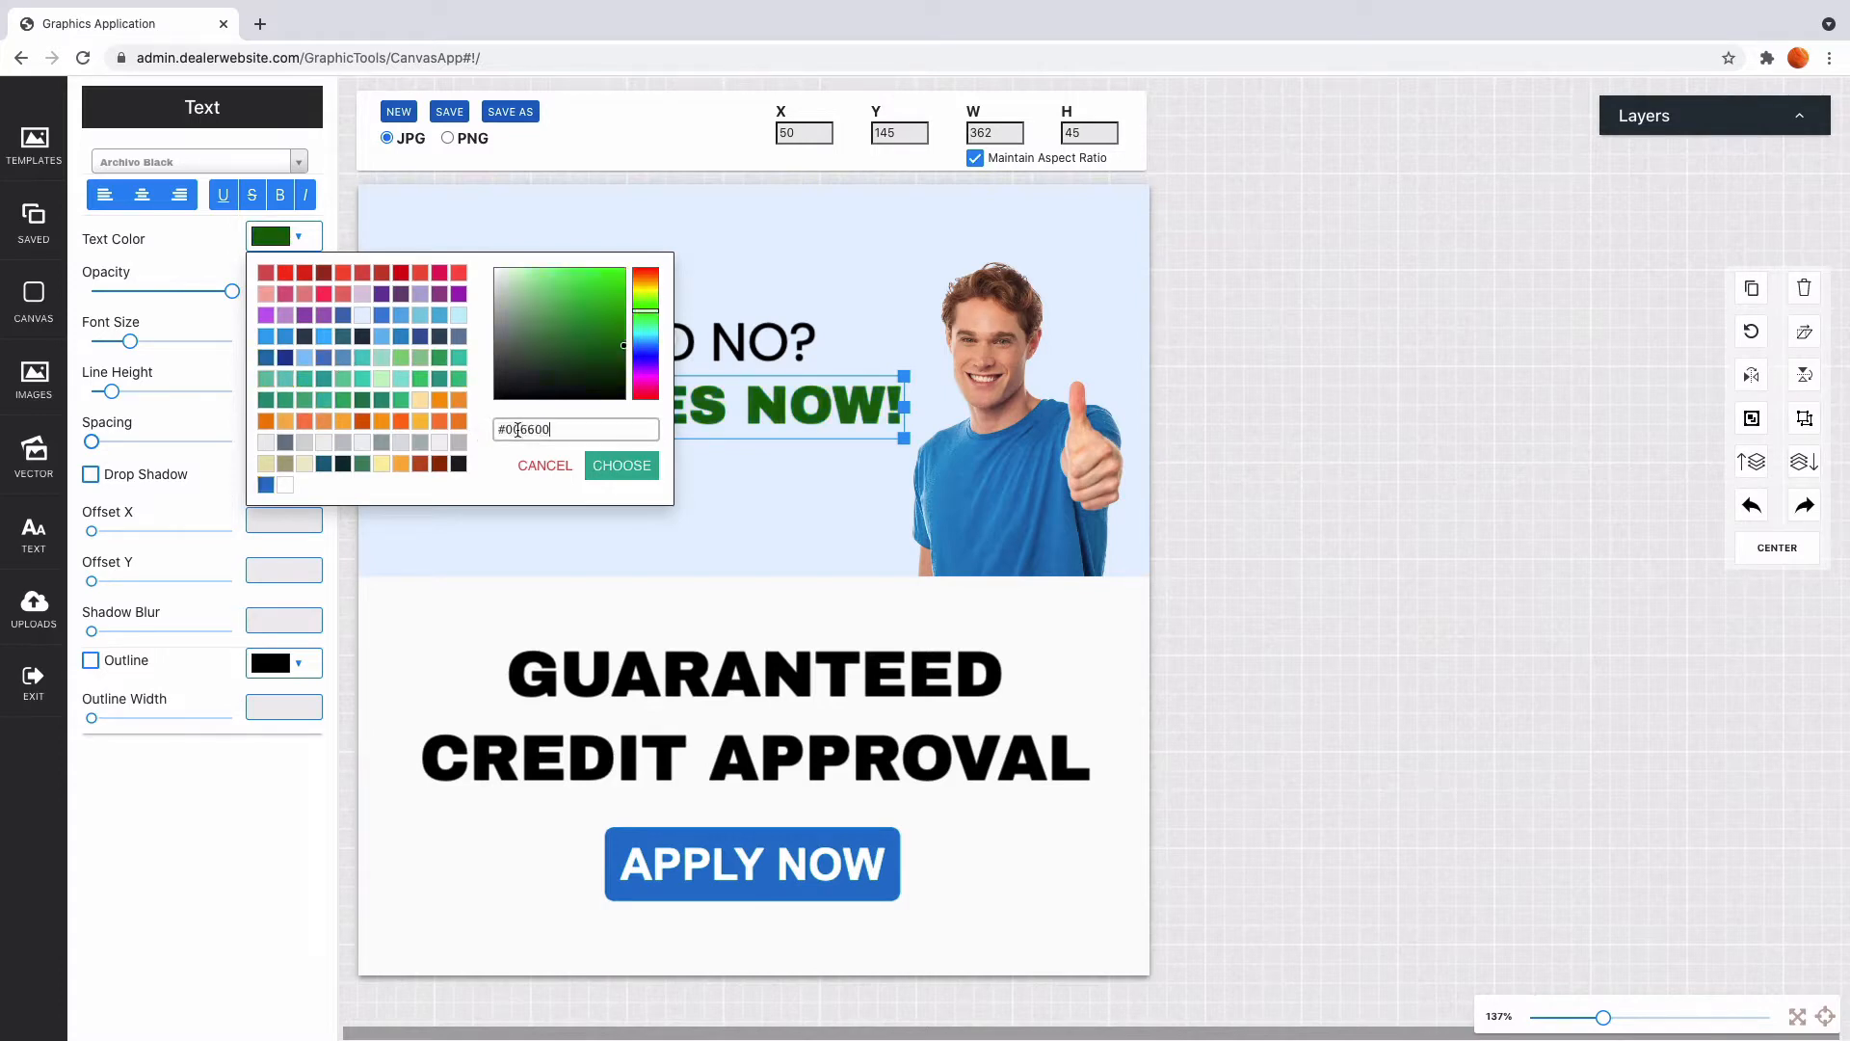
pyautogui.click(618, 469)
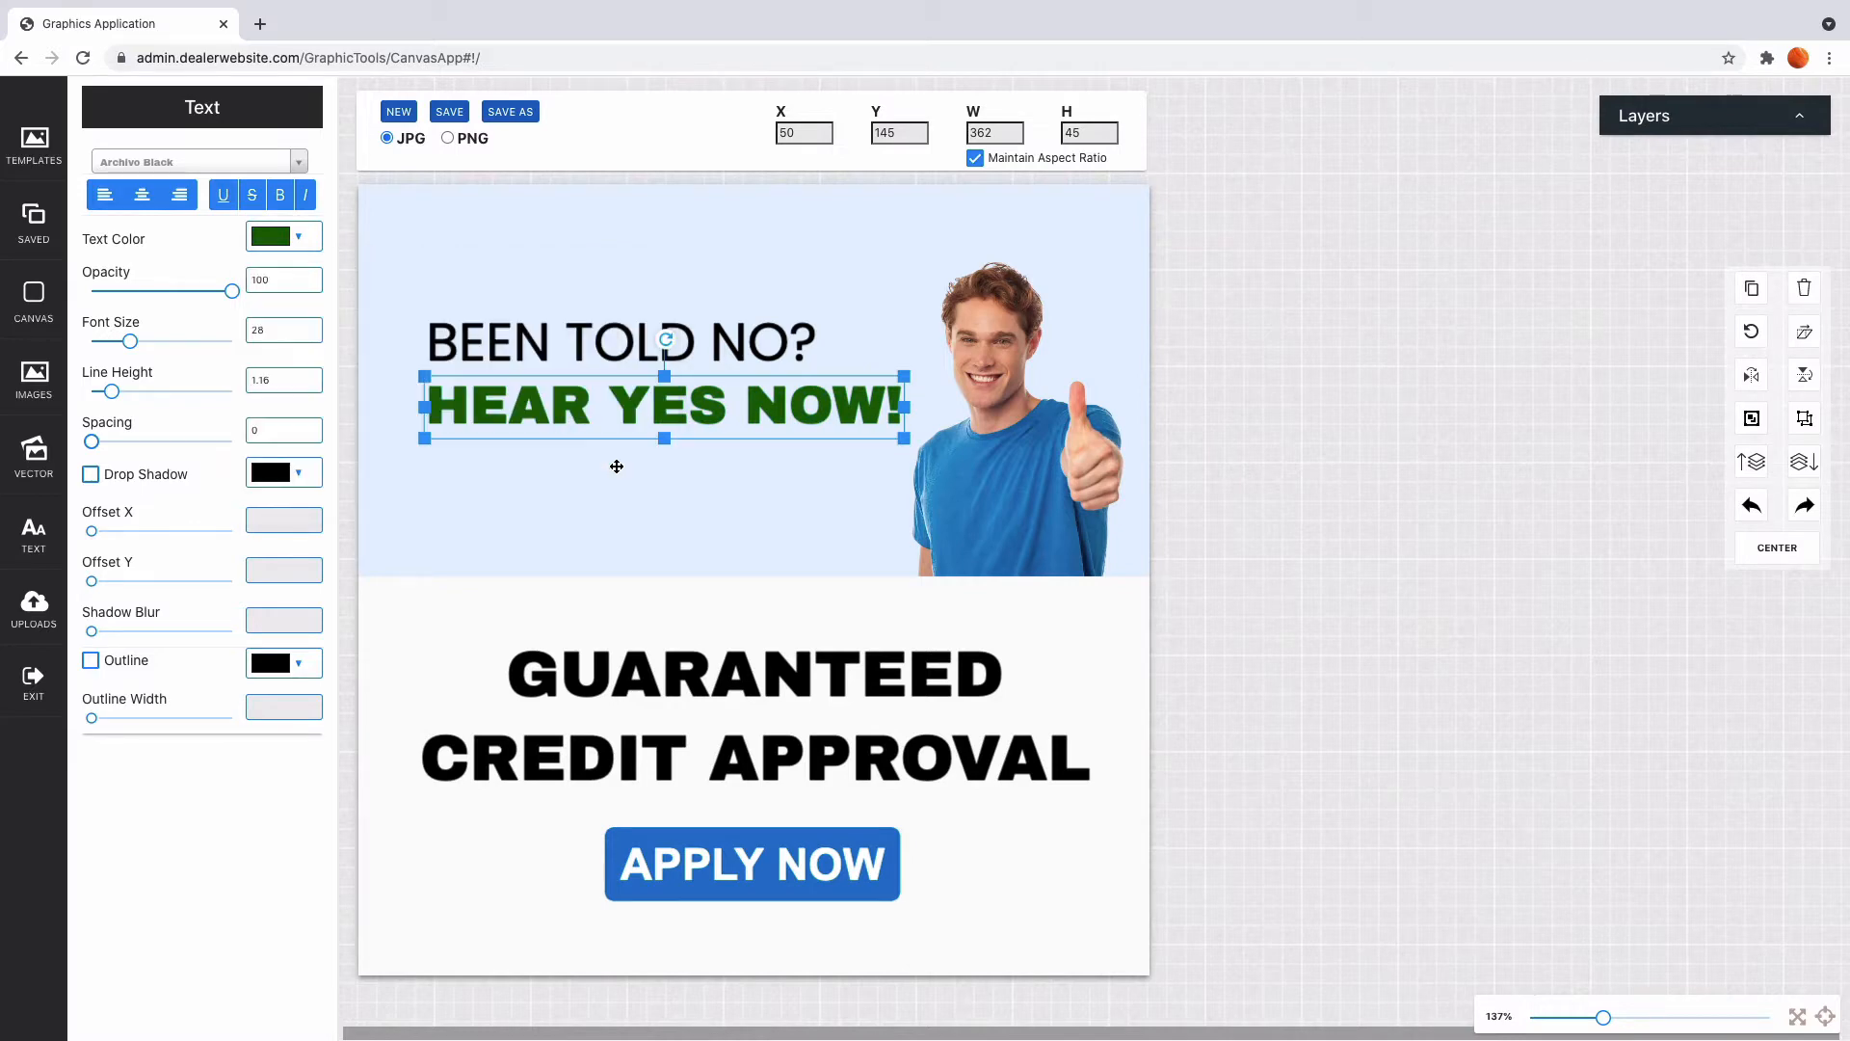
# Step: Recolor the blue background shape of the APPLY NOW button to the matching green #006600
pyautogui.click(649, 838)
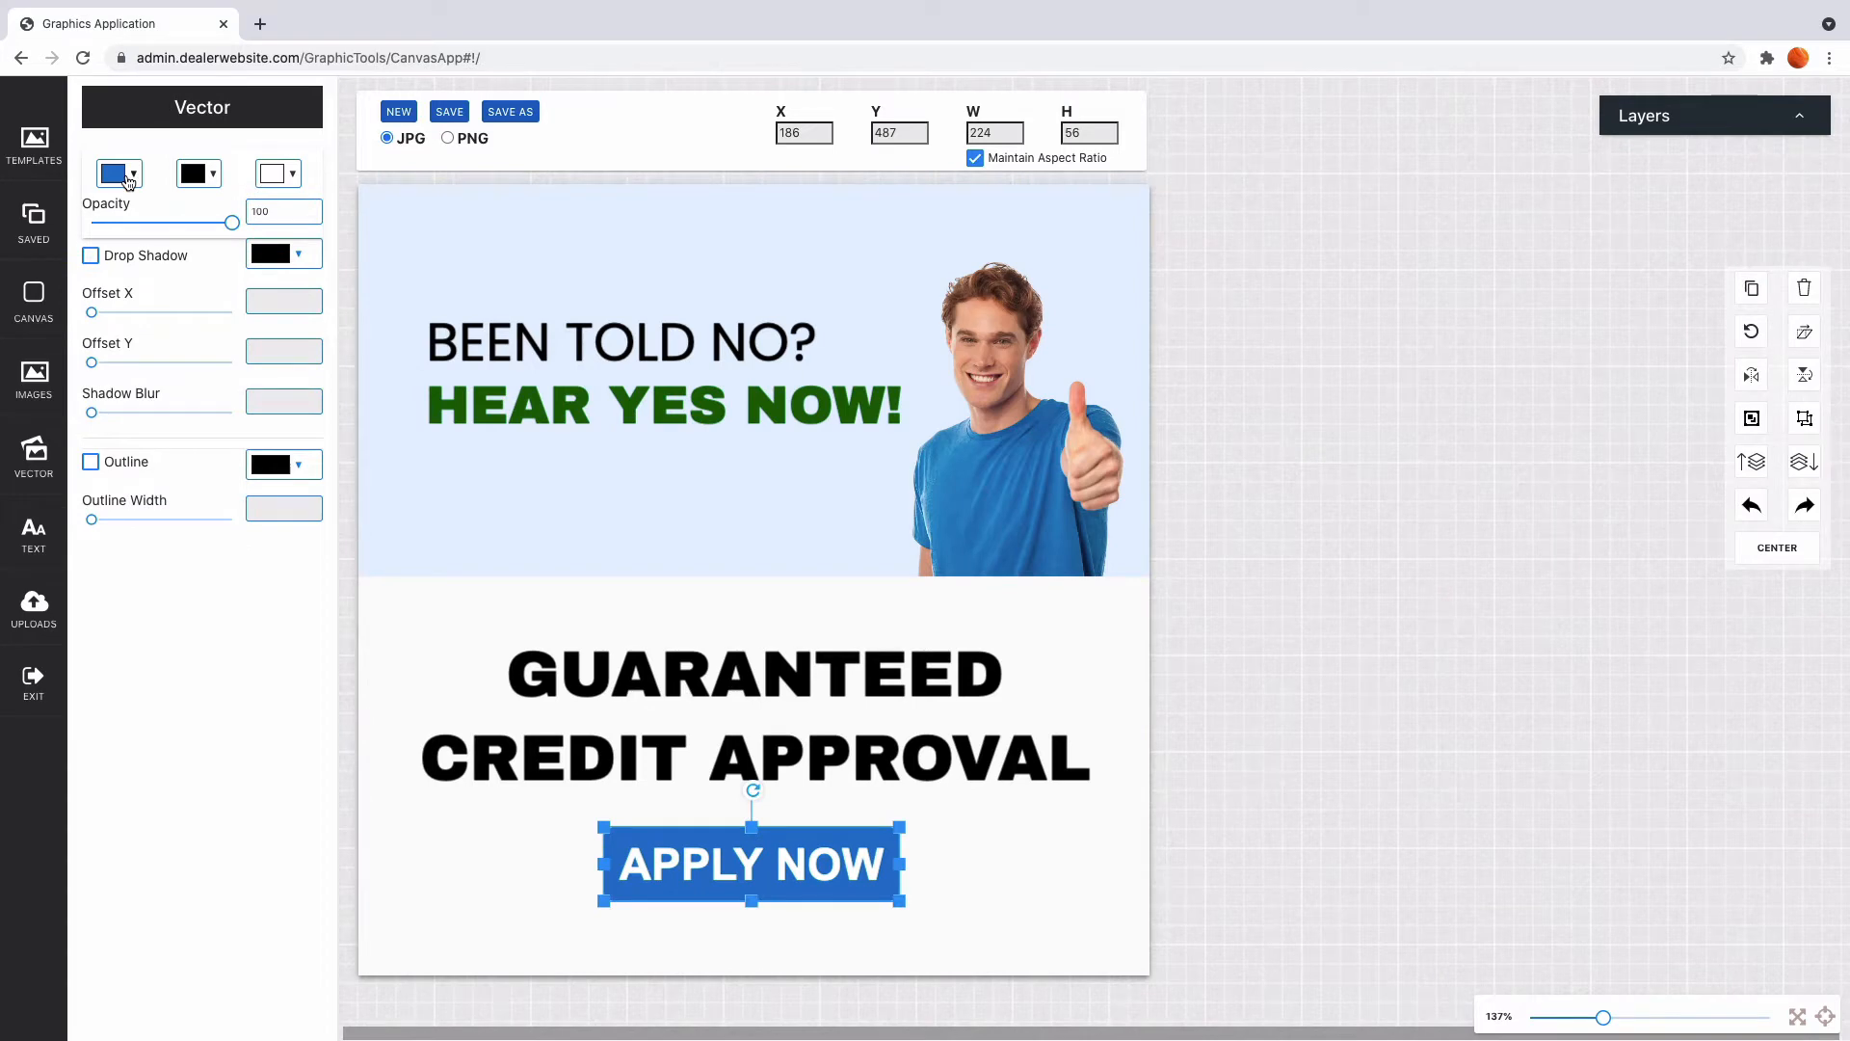
pyautogui.click(128, 179)
pyautogui.moveTo(444, 365); pyautogui.dragTo(333, 358)
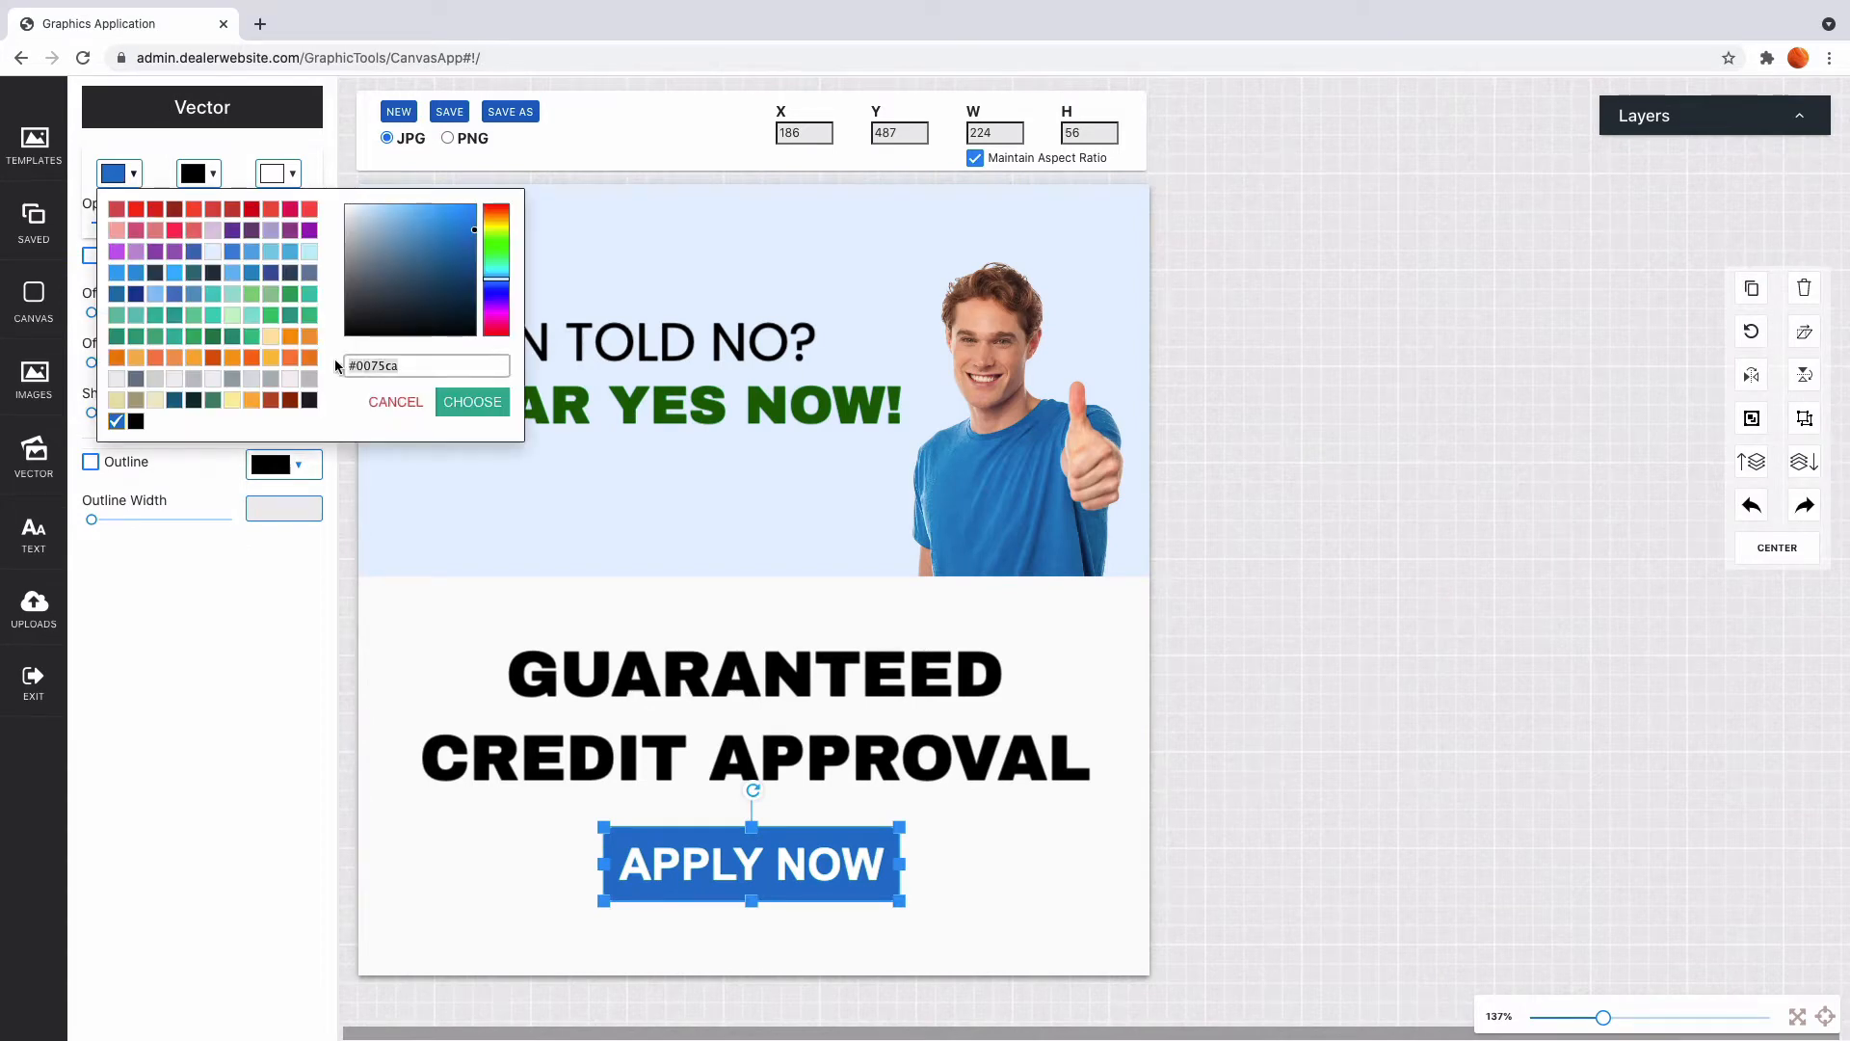
pyautogui.hotkey('ctrl', 'v')
pyautogui.click(473, 401)
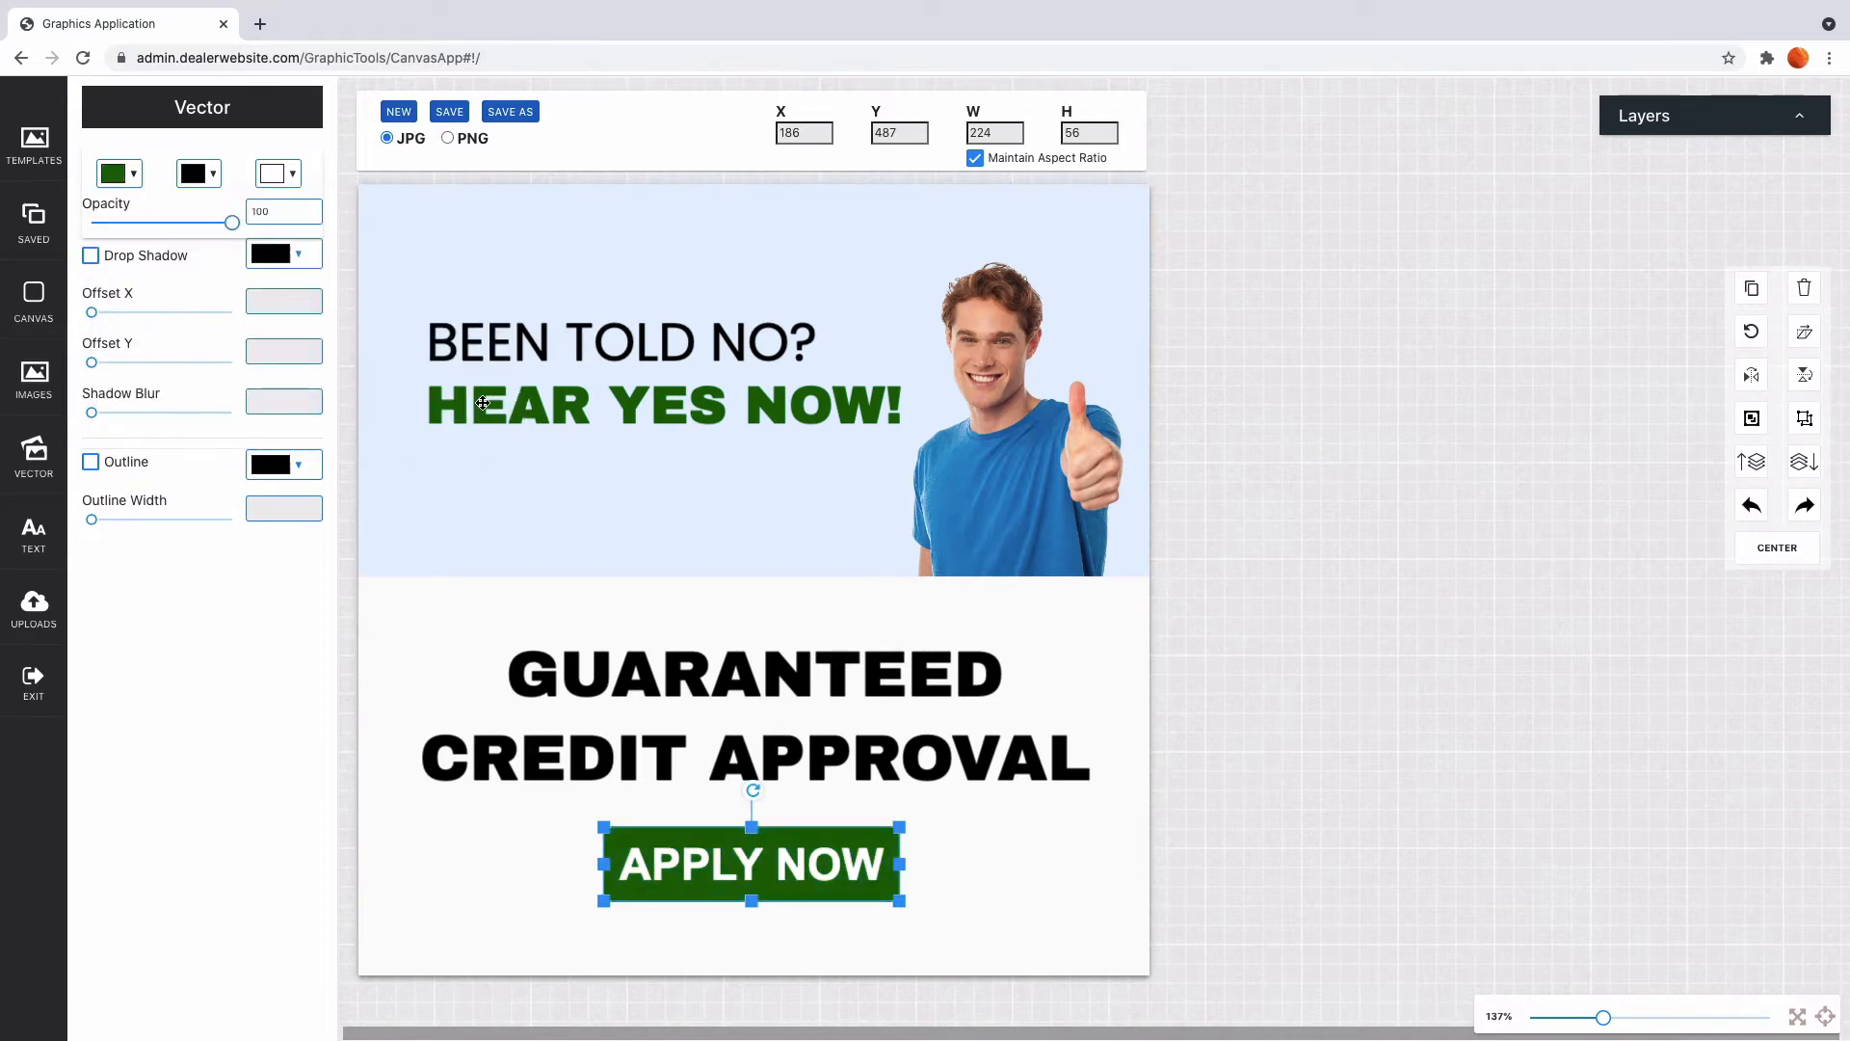
# Step: Change the pale blue background behind the headline and the man to light green #c8f7c5
pyautogui.click(444, 494)
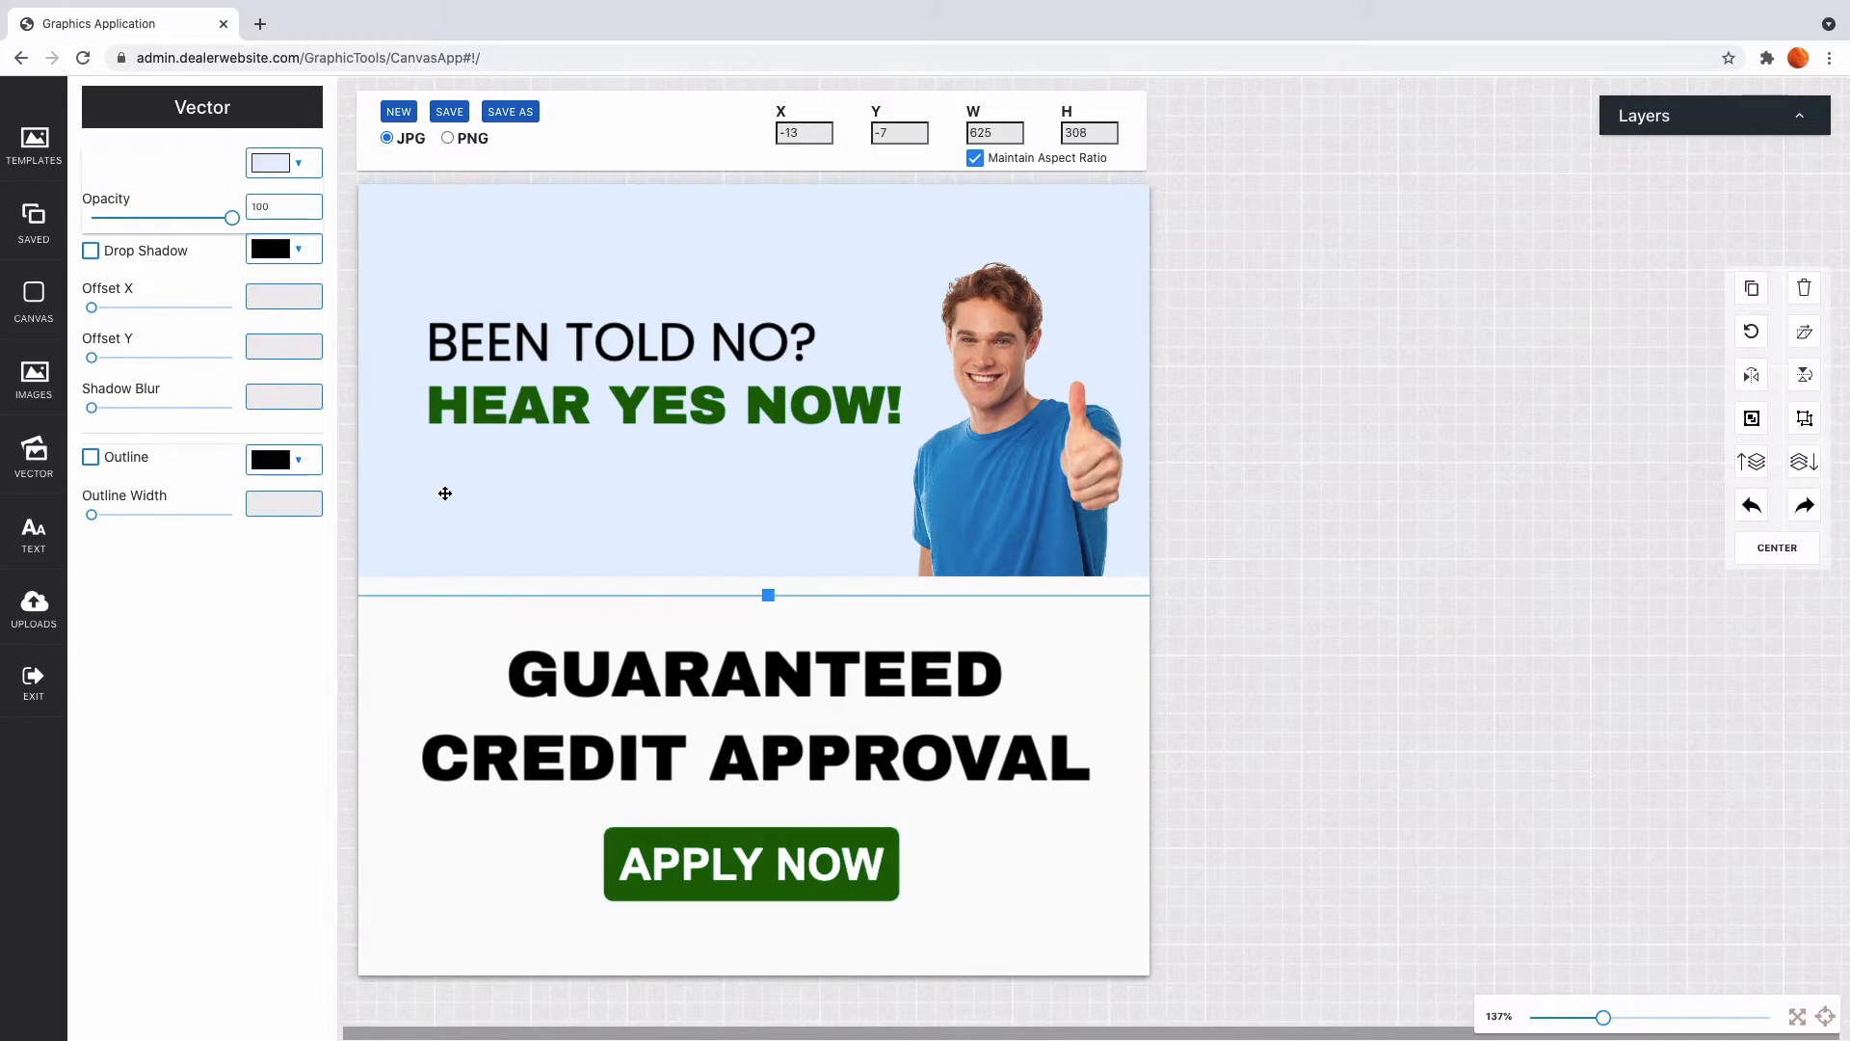
pyautogui.click(300, 161)
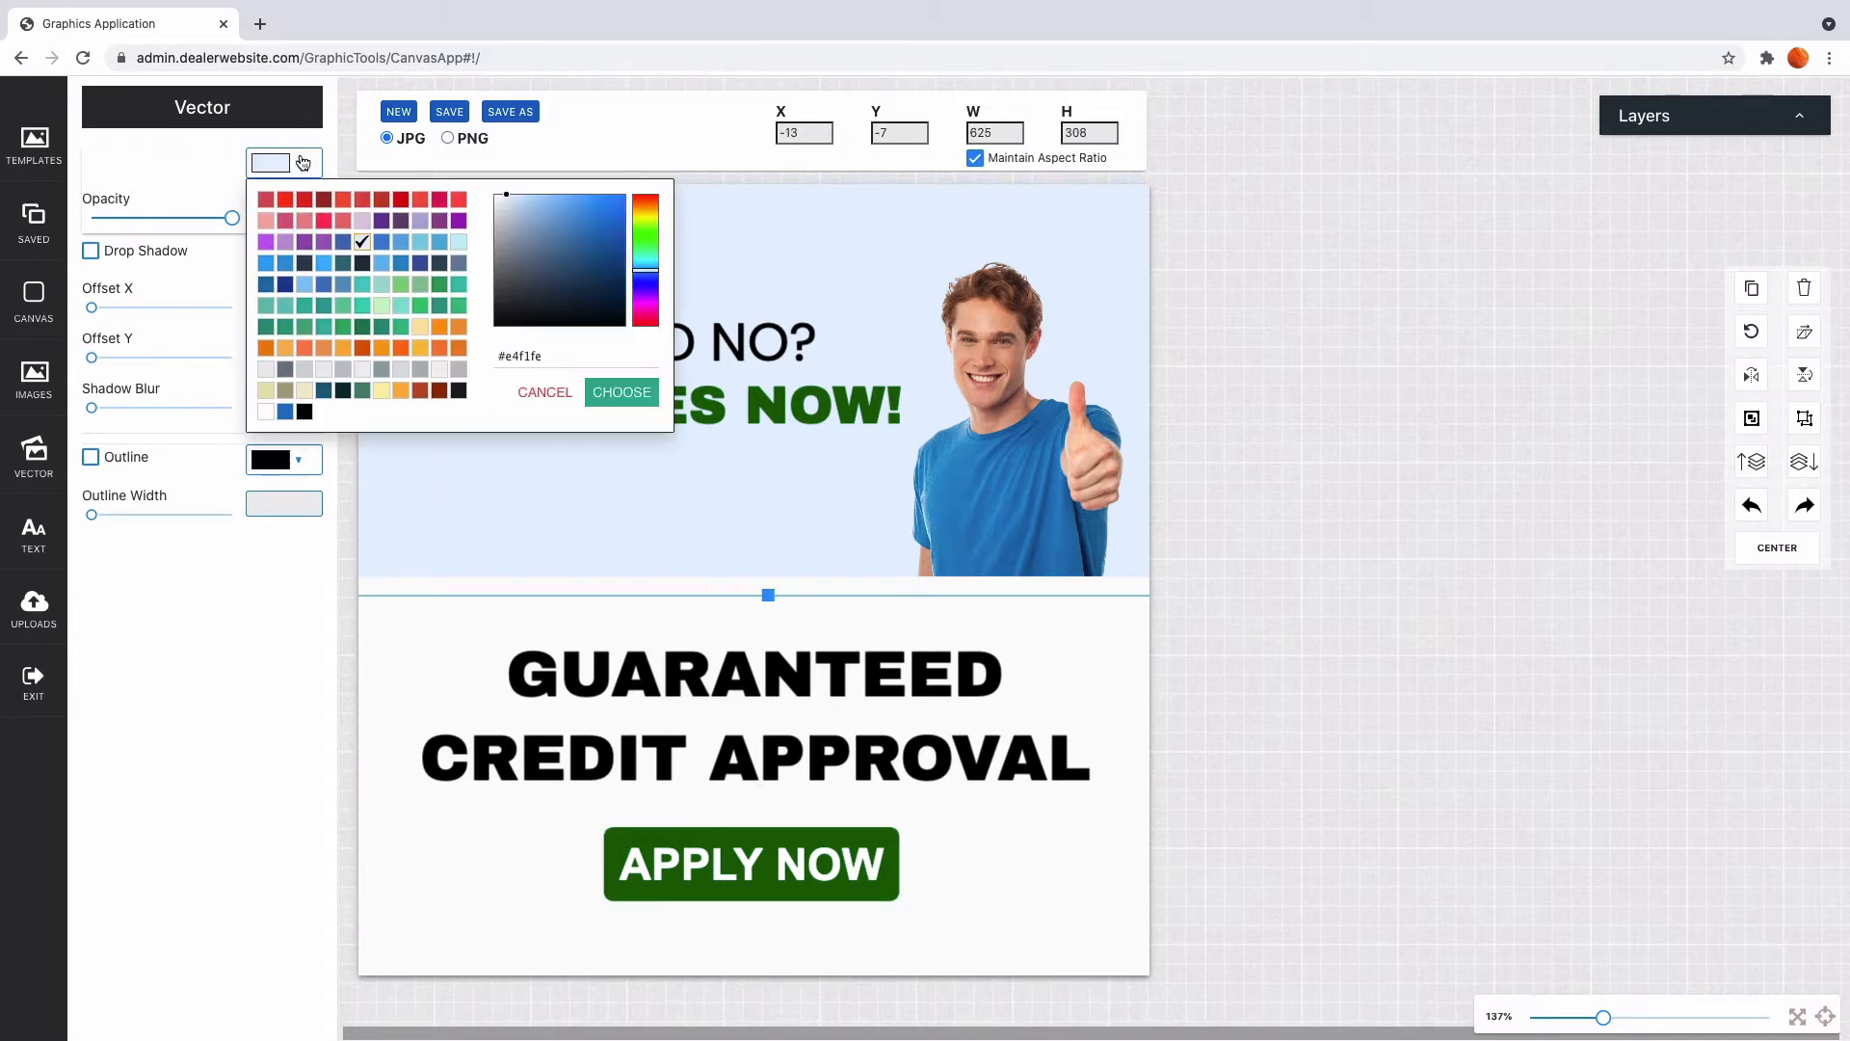
pyautogui.click(381, 285)
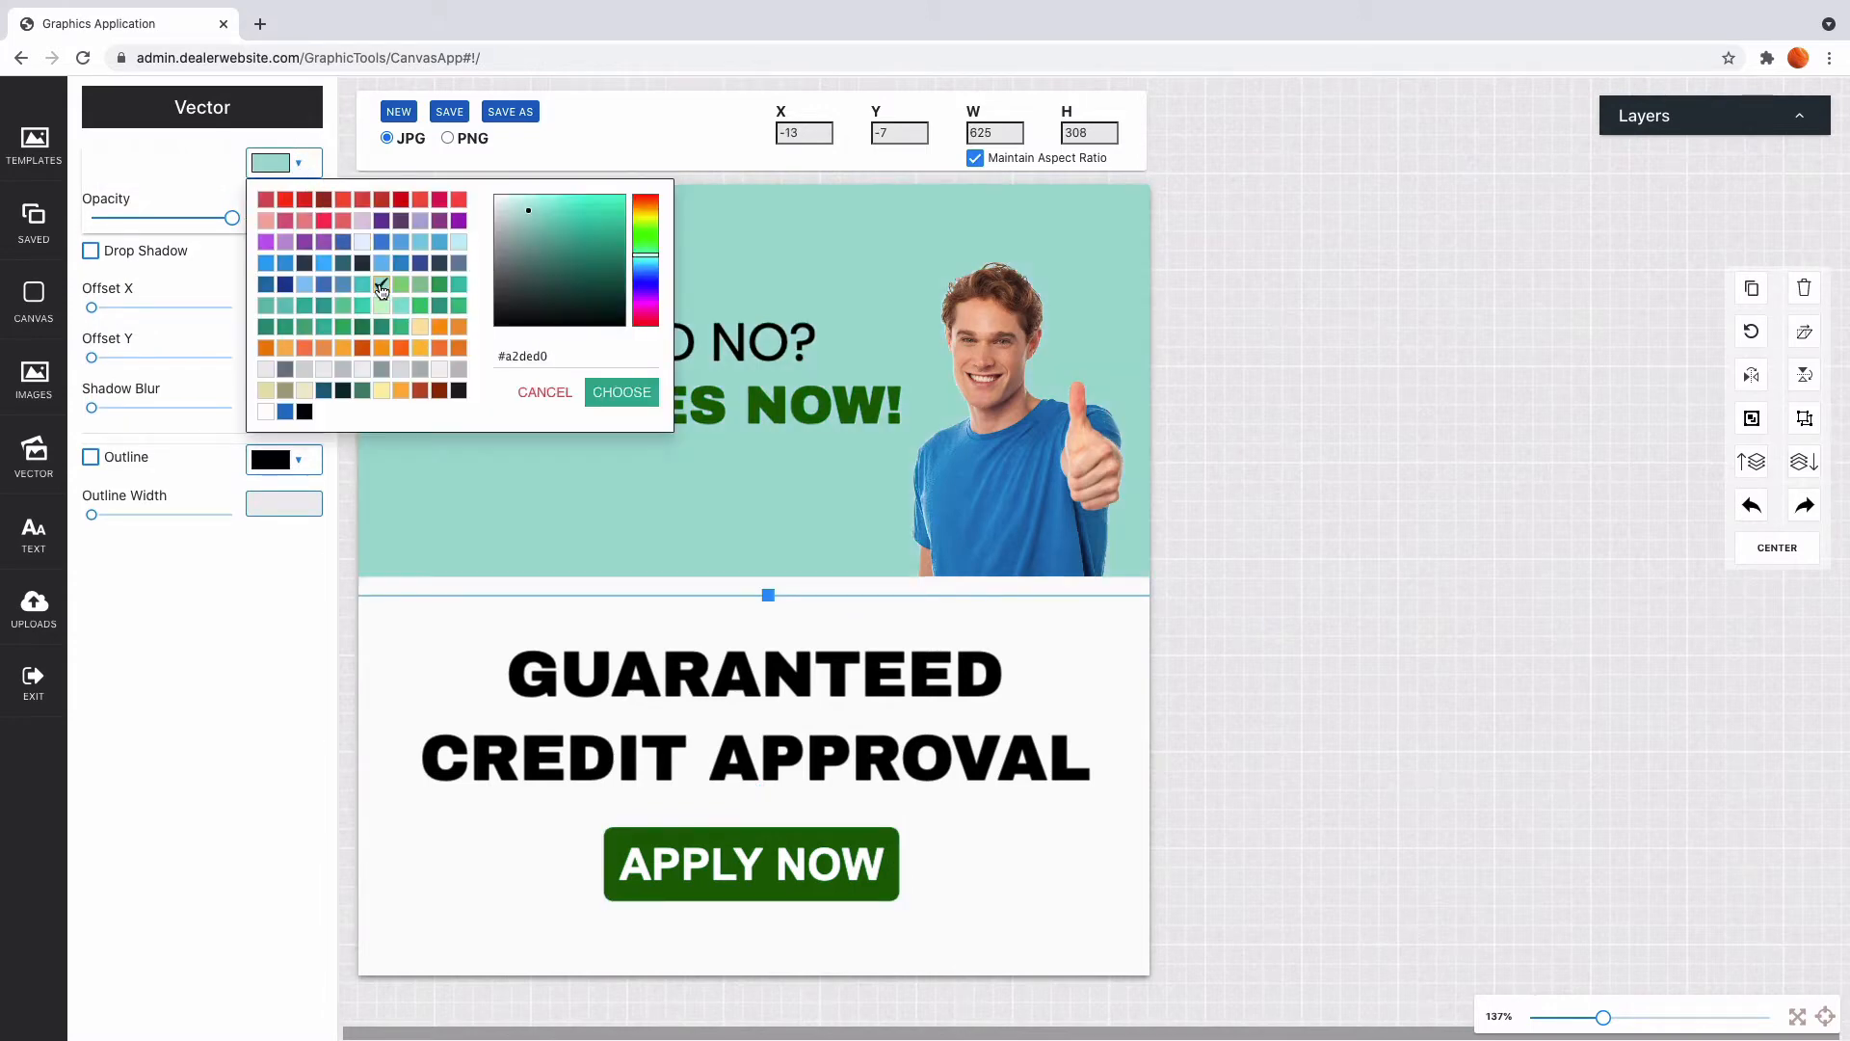
pyautogui.click(379, 306)
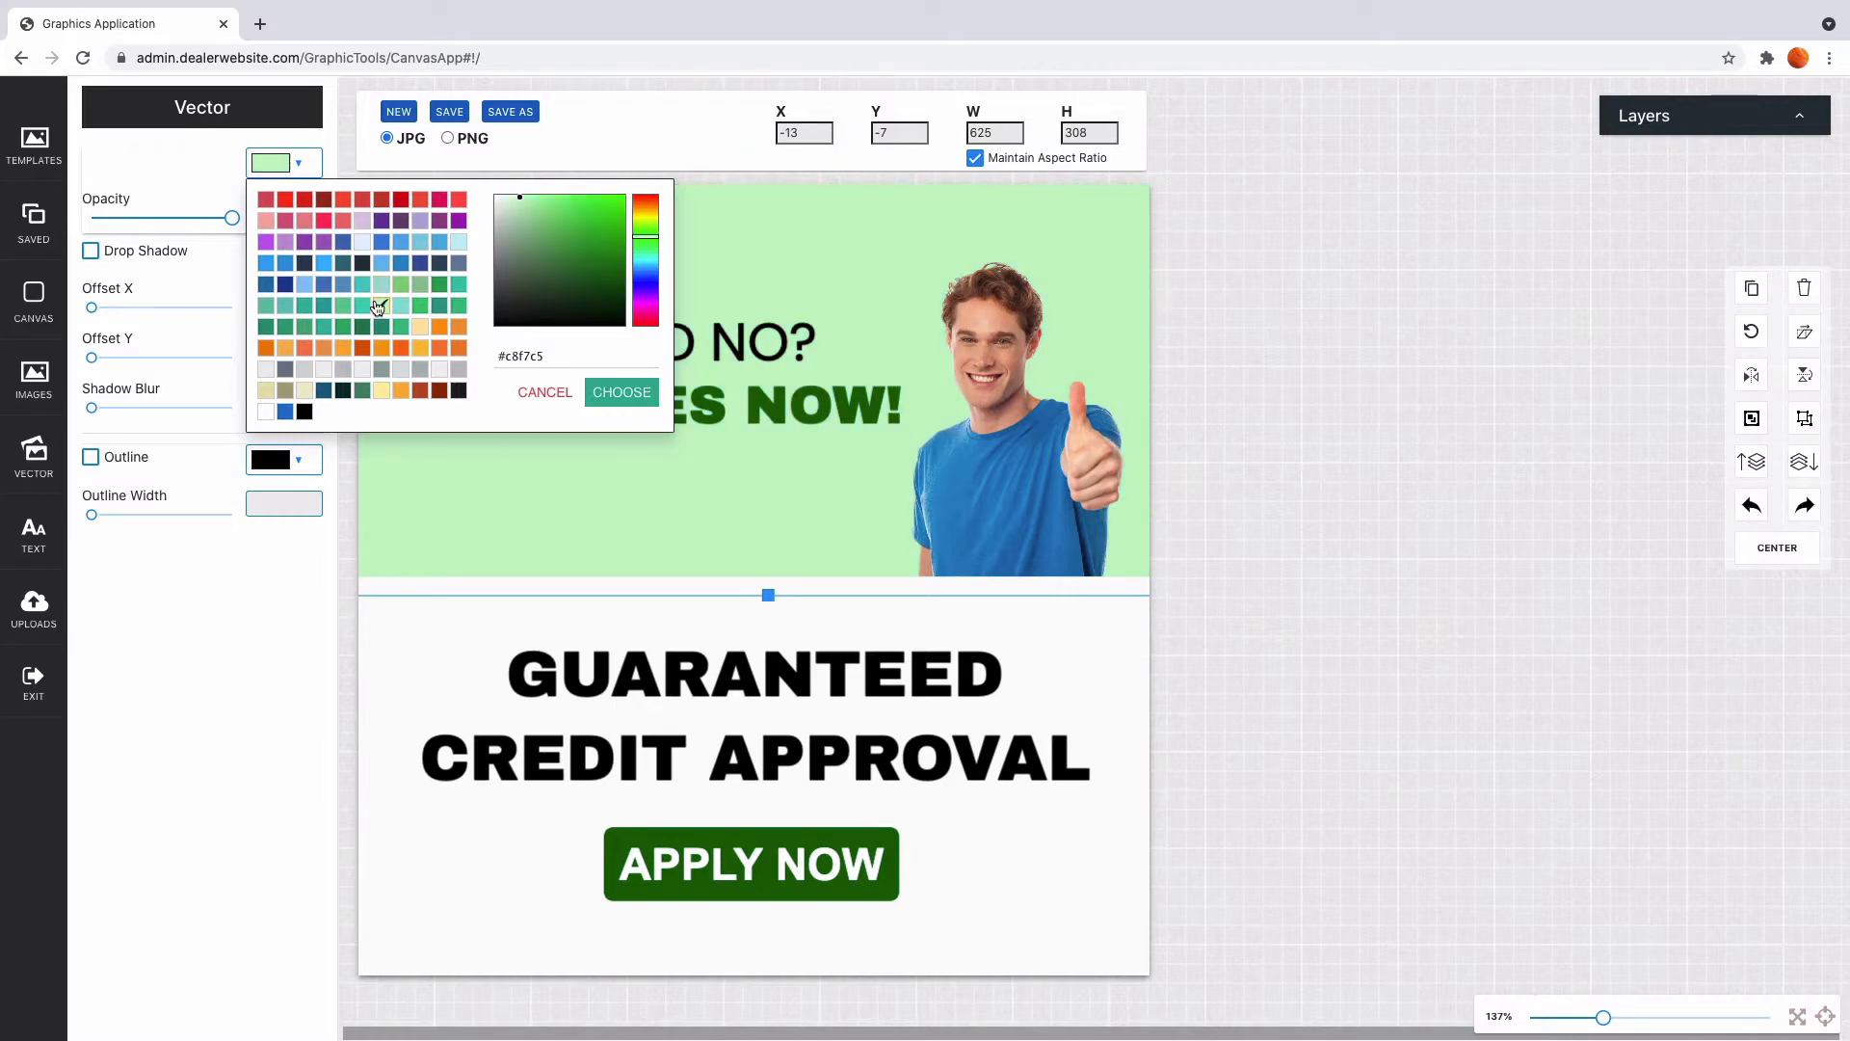
pyautogui.click(617, 395)
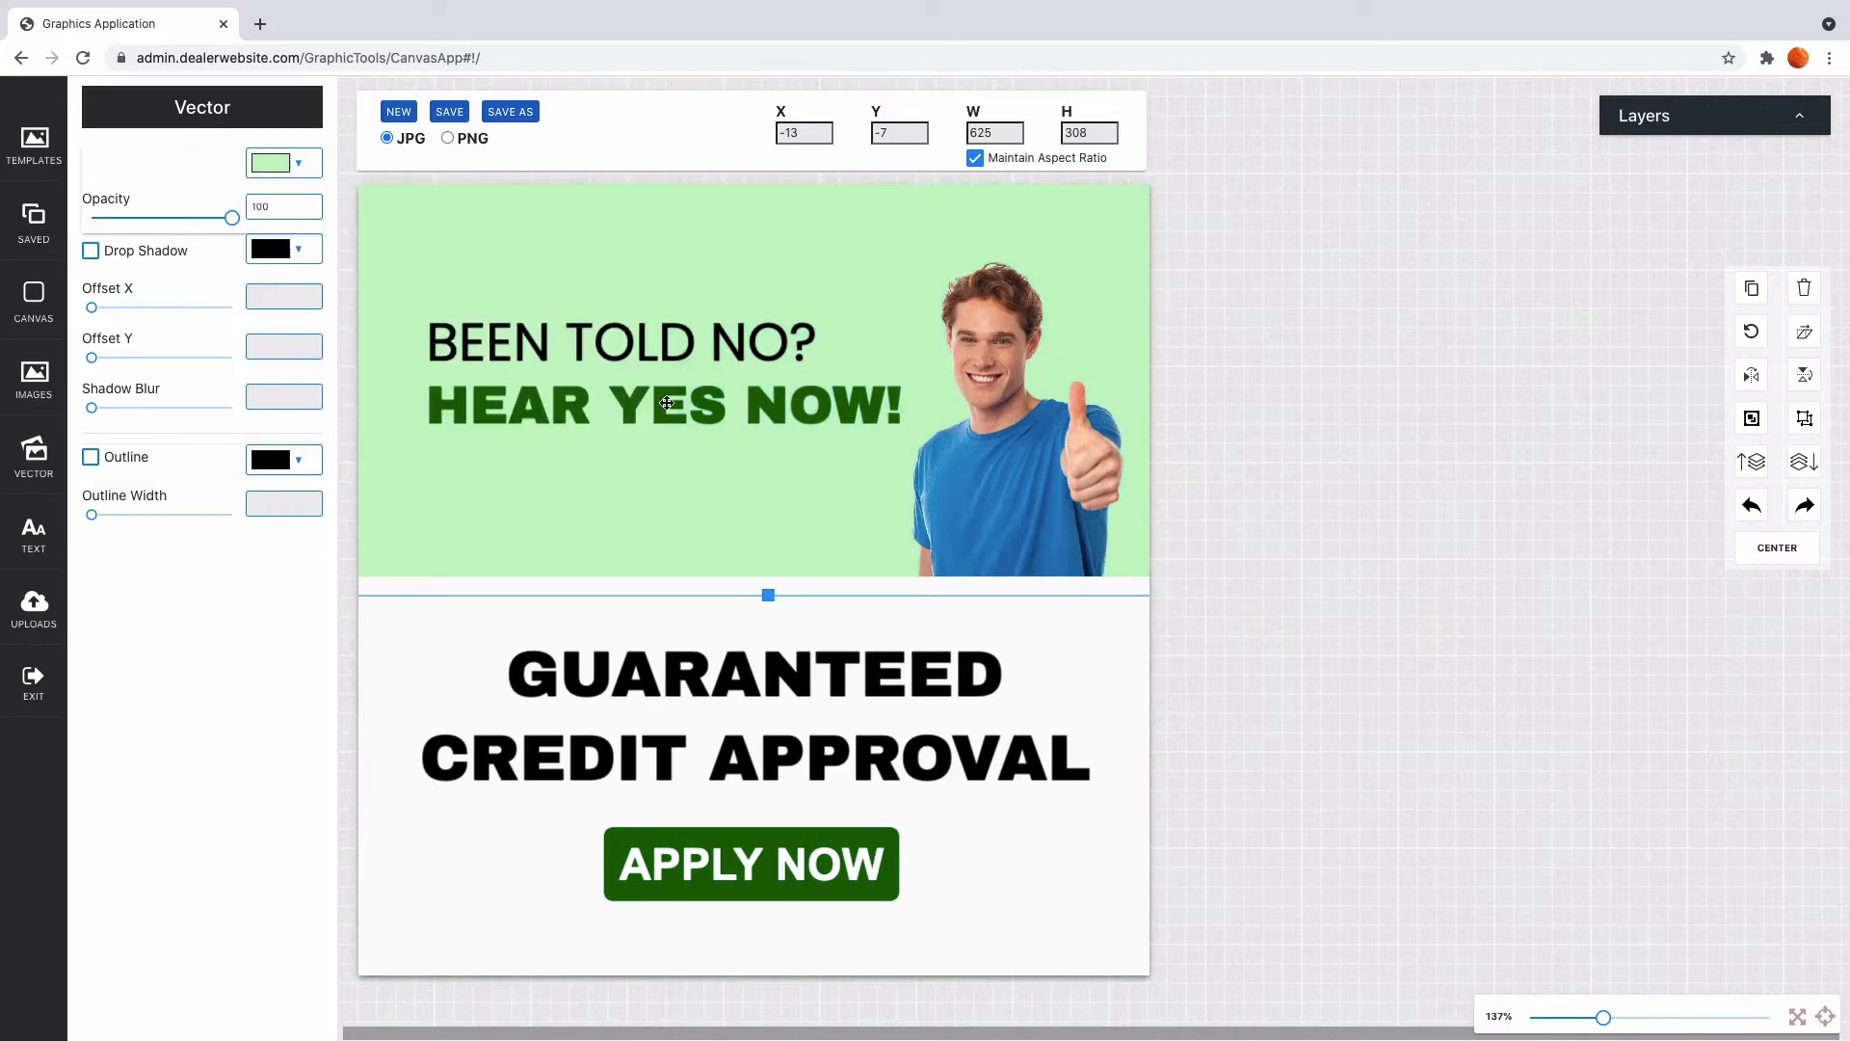
# Step: Save the customized pop-up design as a JPG template and exit the graphics editor
pyautogui.click(388, 662)
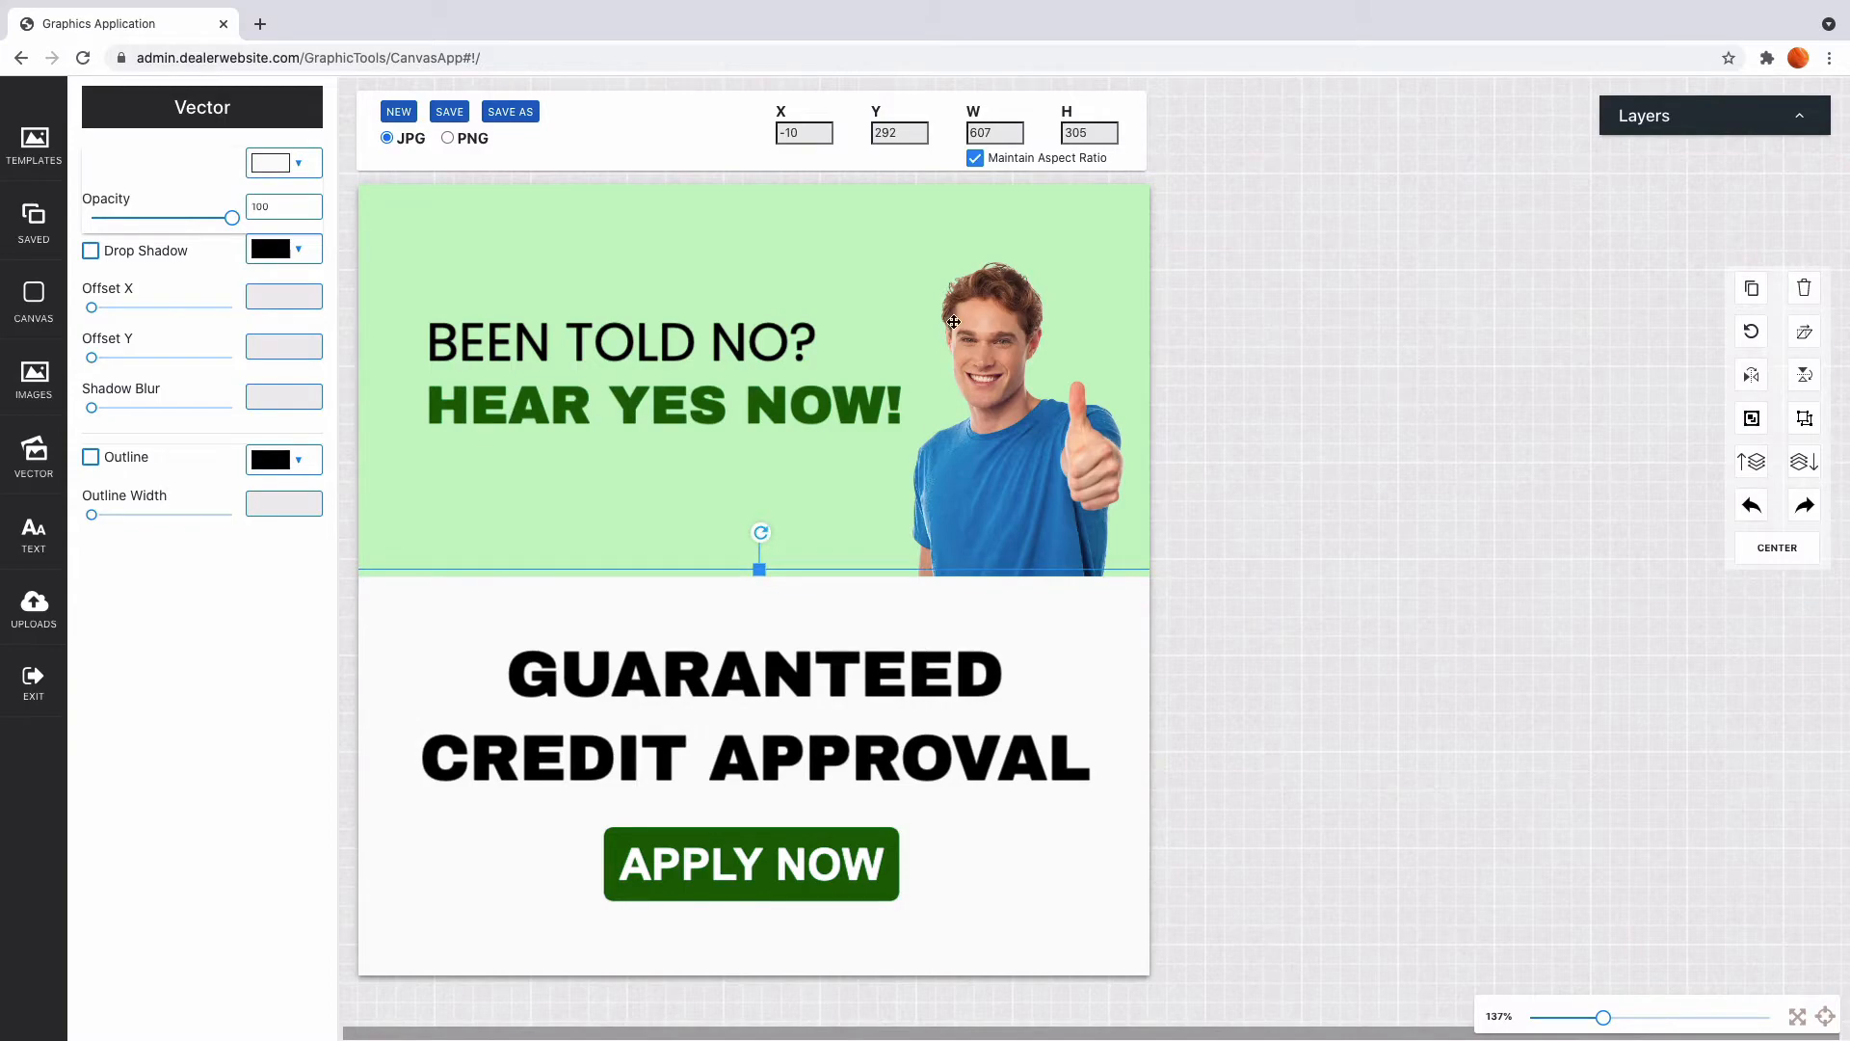
pyautogui.click(450, 113)
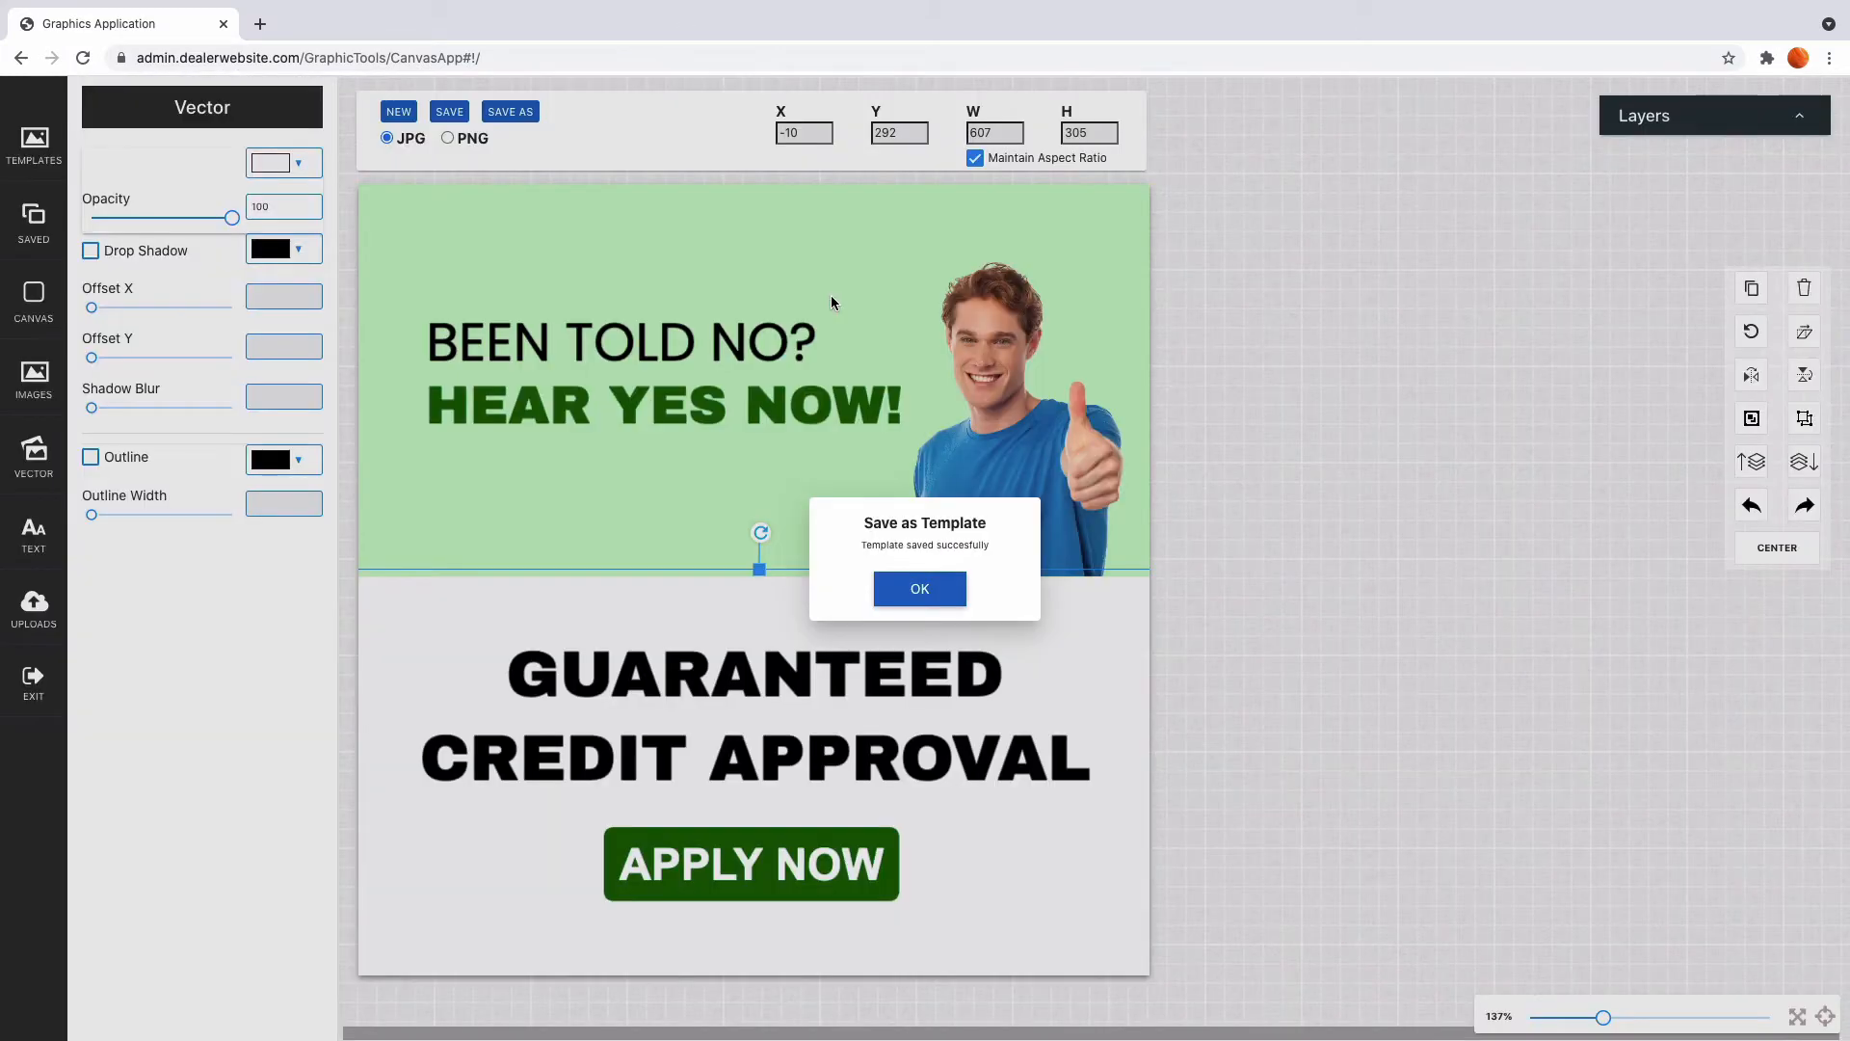
pyautogui.click(910, 588)
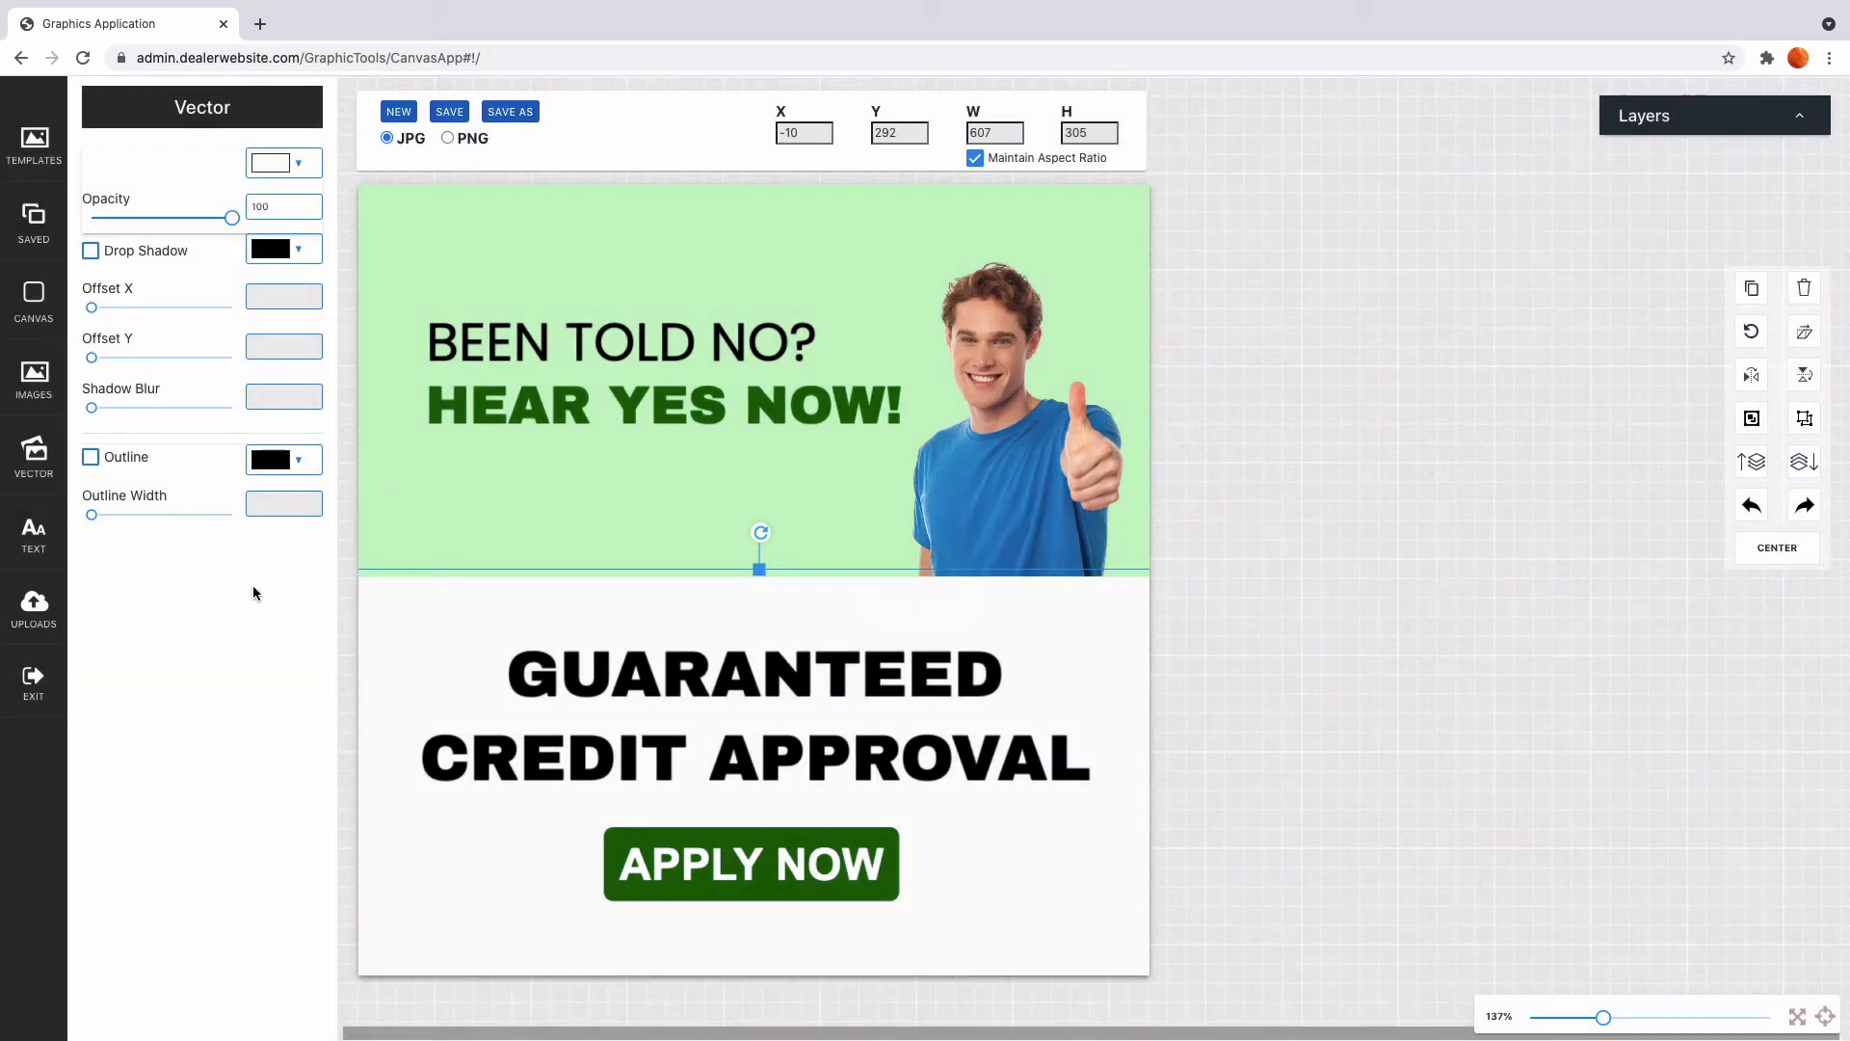
pyautogui.click(34, 684)
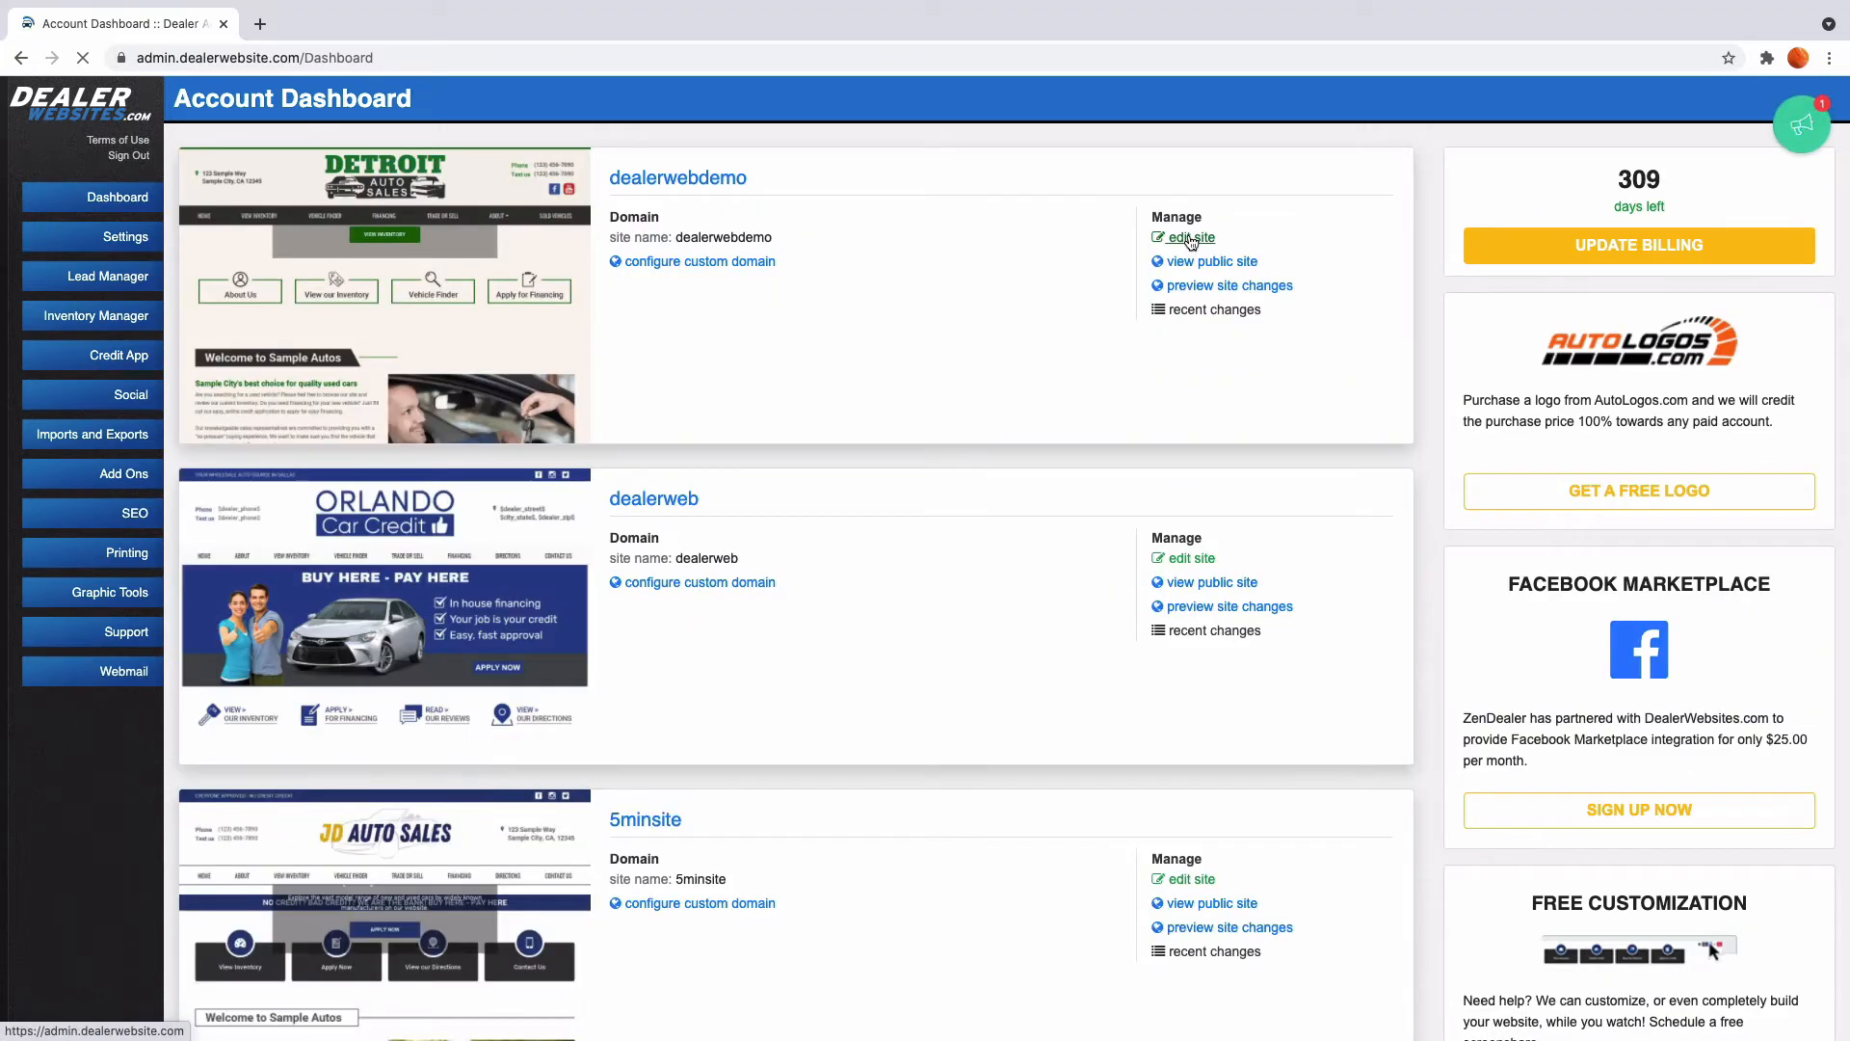
# Step: Open the dealerwebdemo site for editing and insert a Pop Up Graphic block between Featured Vehicles and the footer
pyautogui.click(1191, 239)
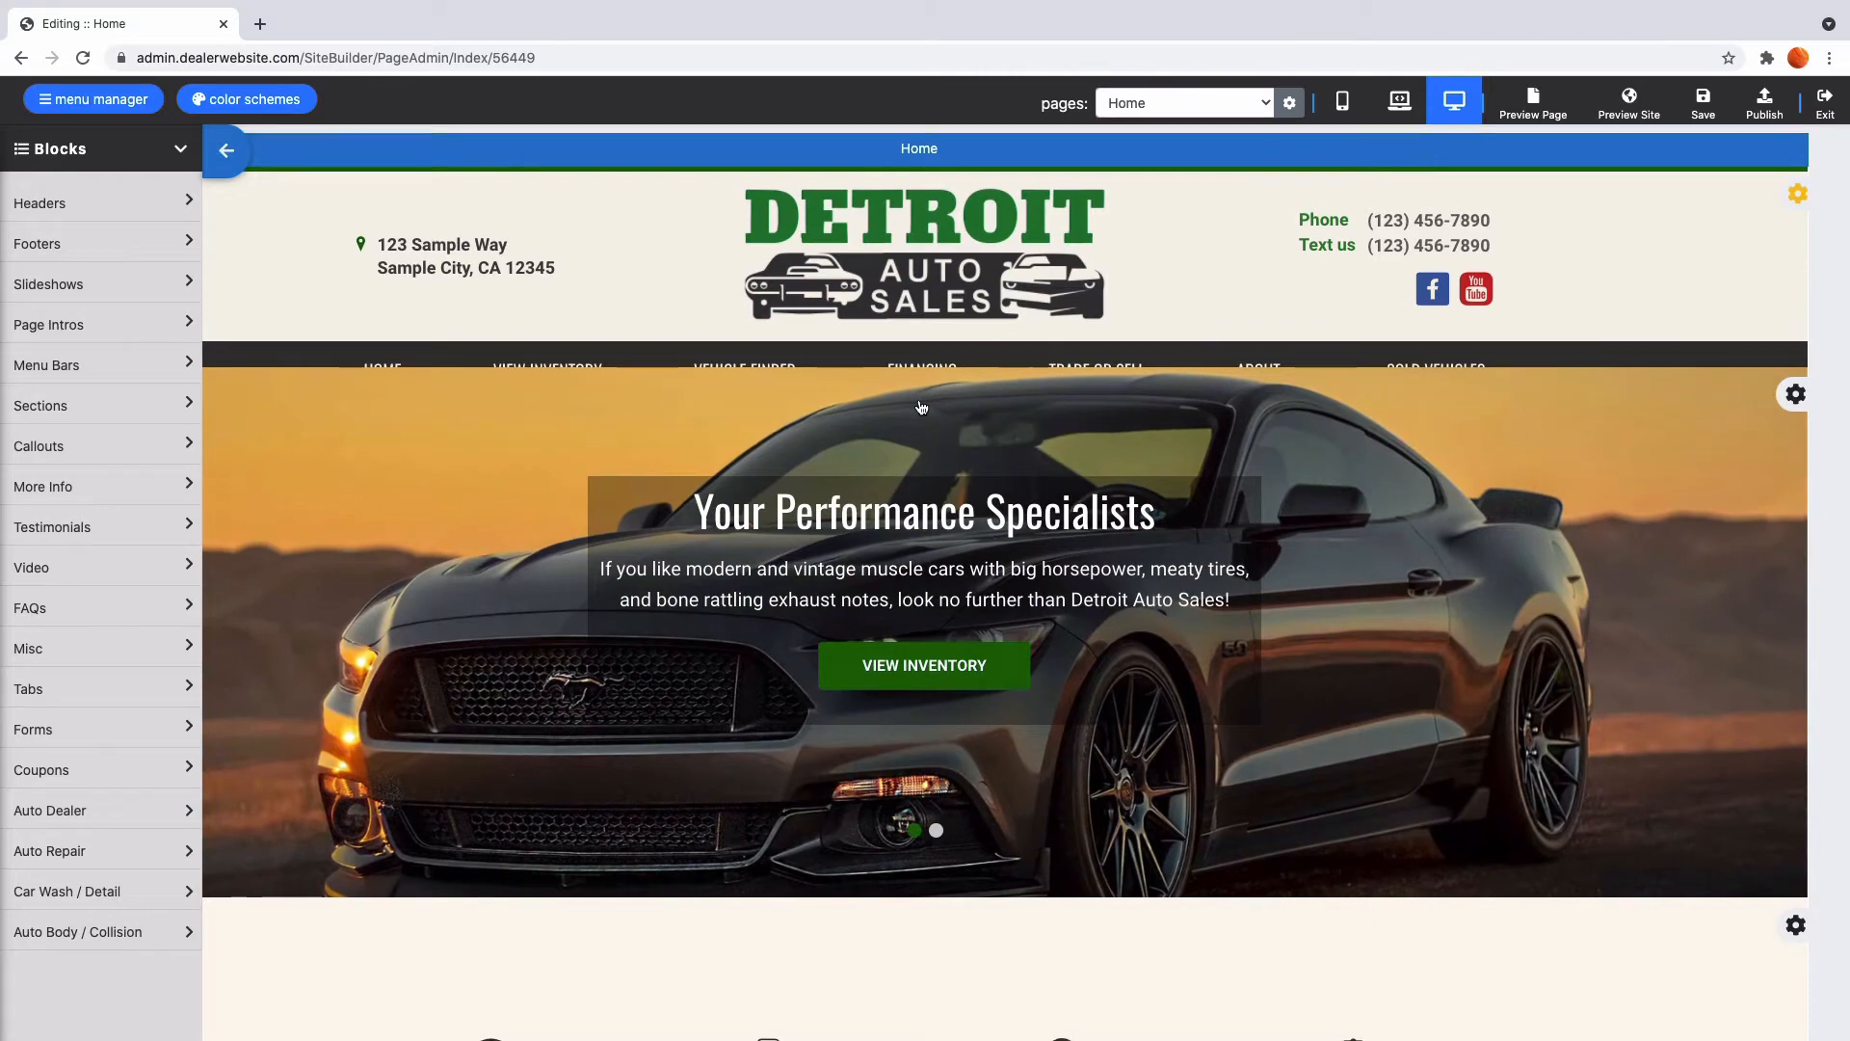
pyautogui.scroll(-3, 921, 406)
pyautogui.scroll(-5, 921, 406)
pyautogui.scroll(-8, 911, 578)
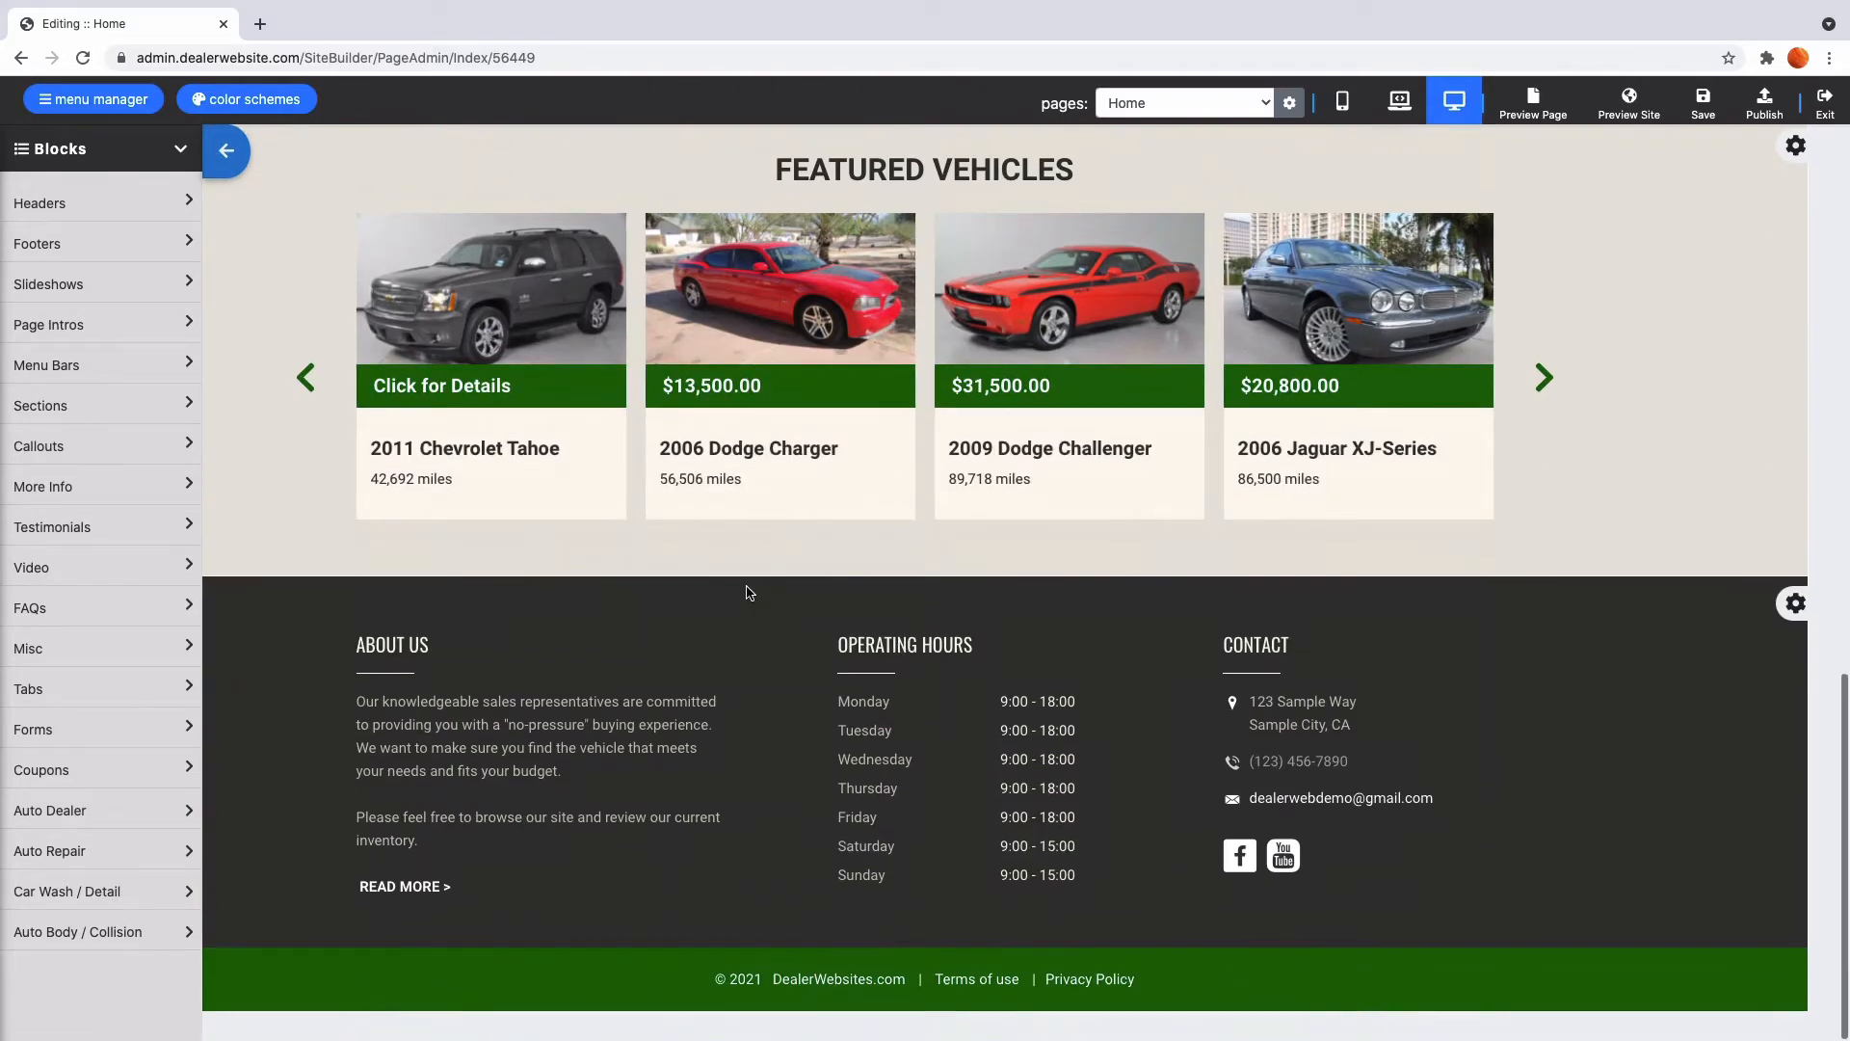
pyautogui.click(81, 655)
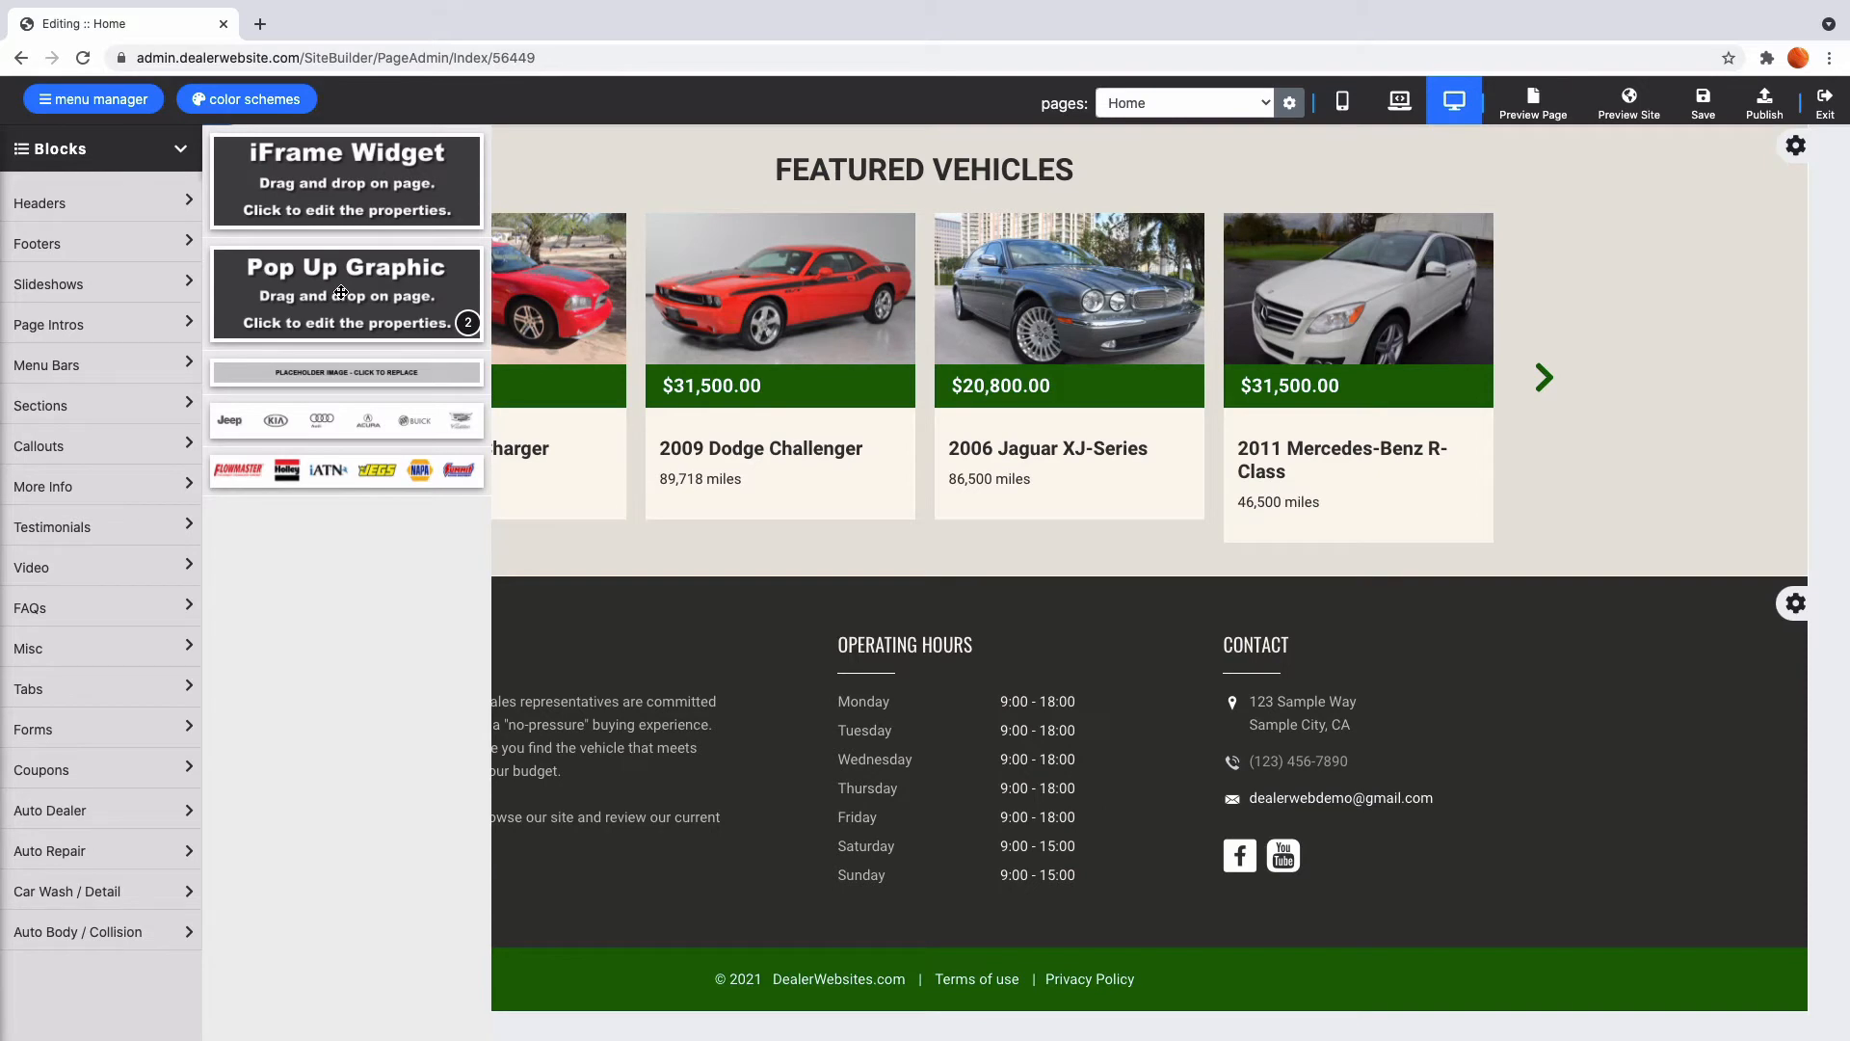
pyautogui.moveTo(333, 290); pyautogui.dragTo(847, 626)
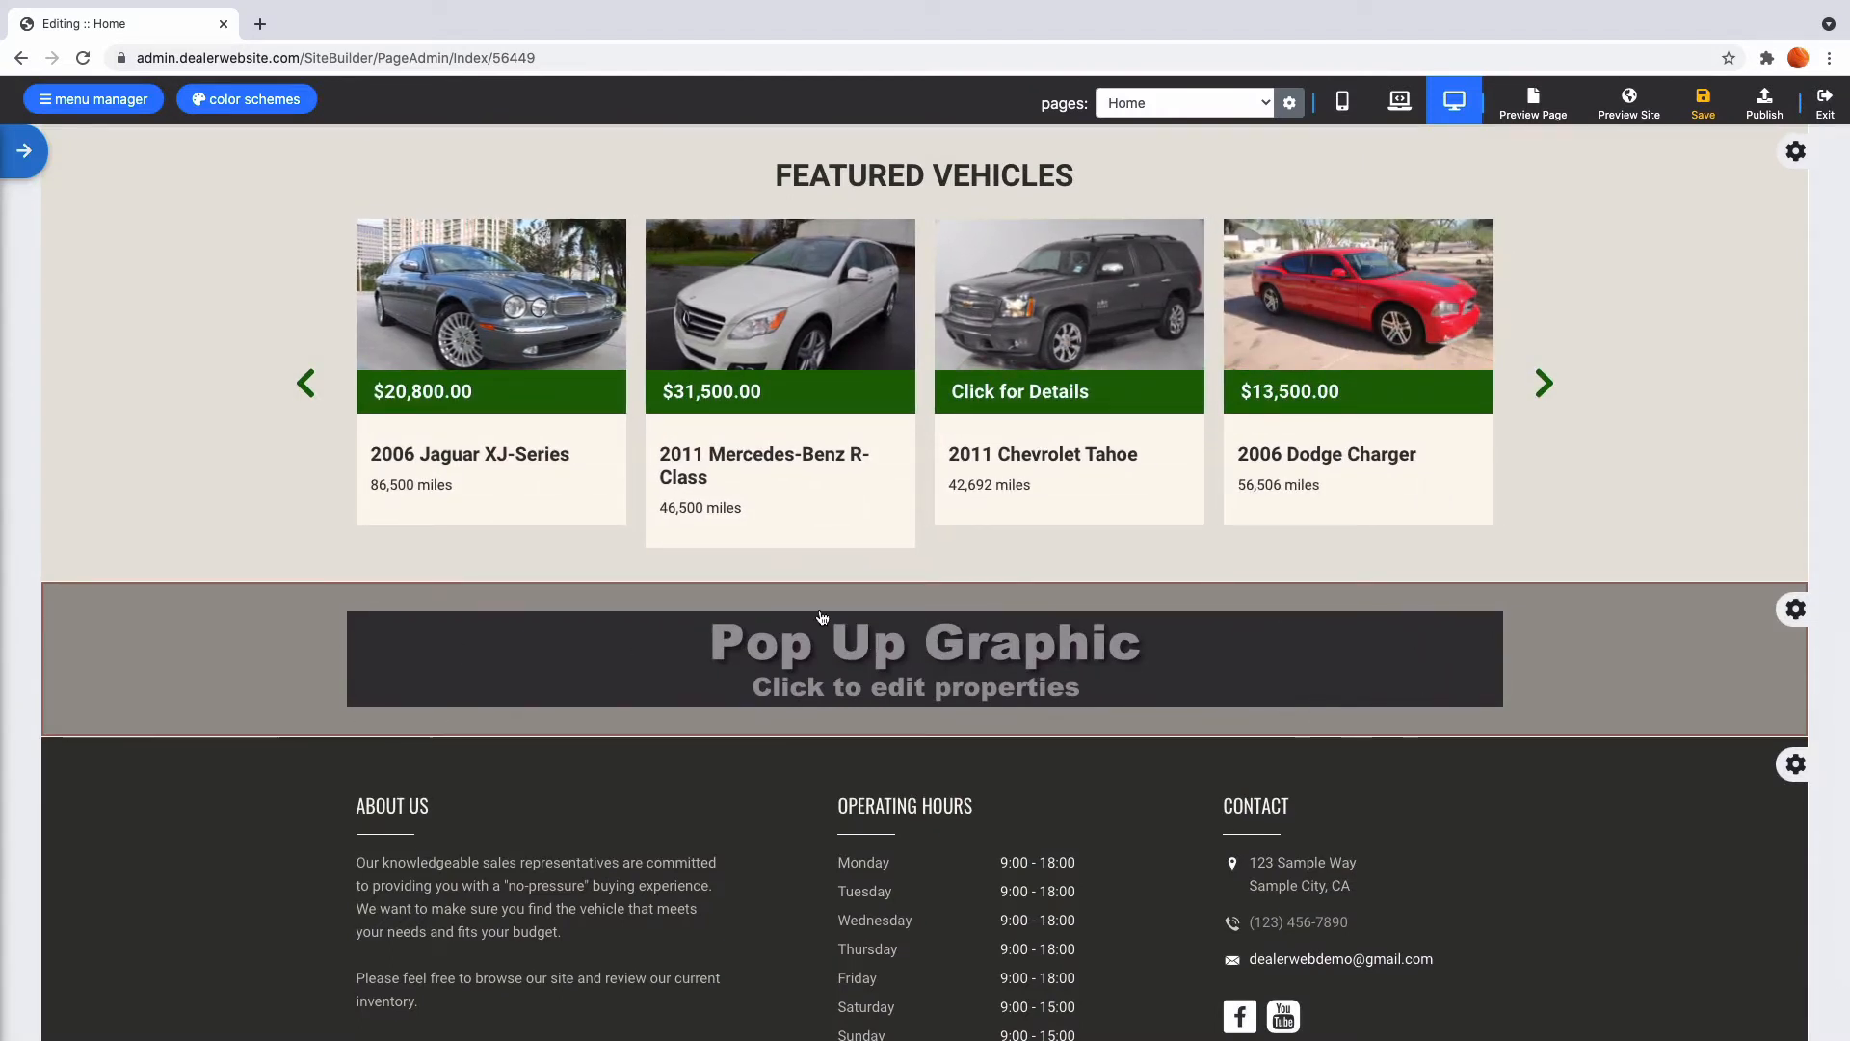
# Step: Assign the saved green "Guaranteed Credit Approval" image from the graphics folder to the Pop Up Graphic block
pyautogui.click(911, 660)
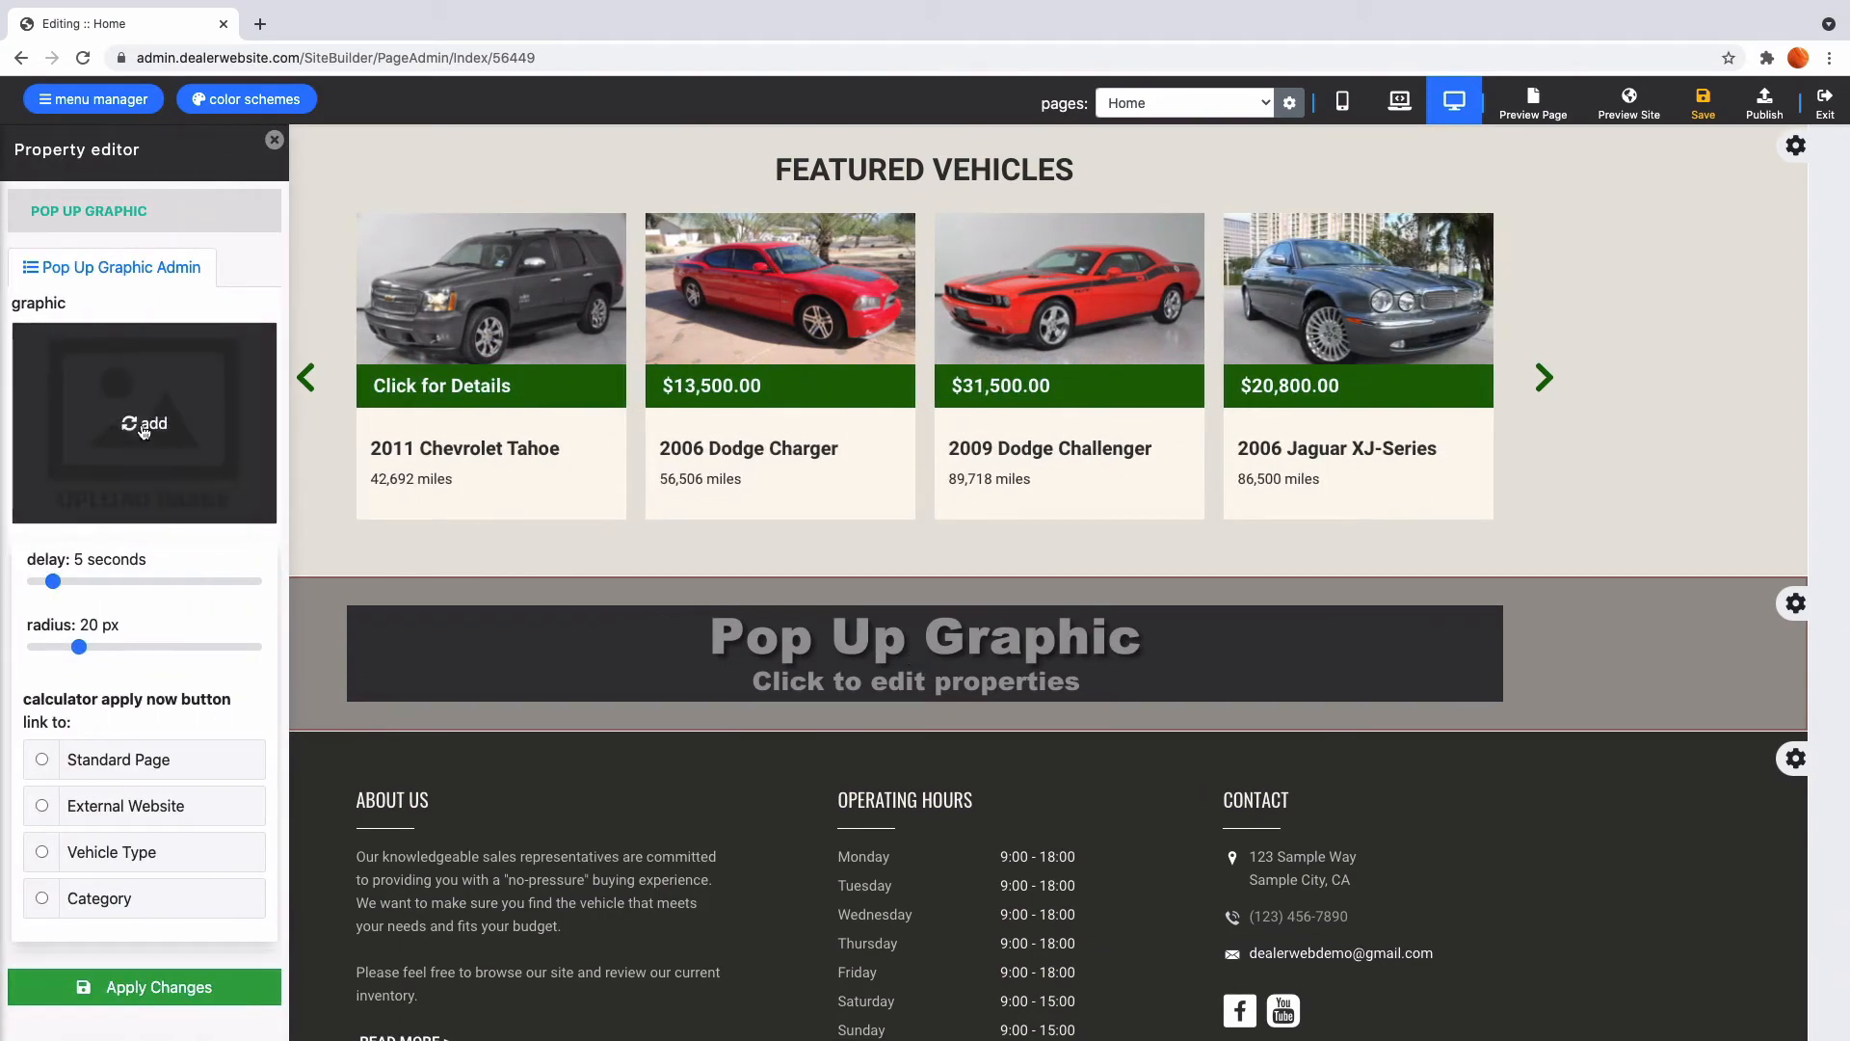
pyautogui.click(143, 425)
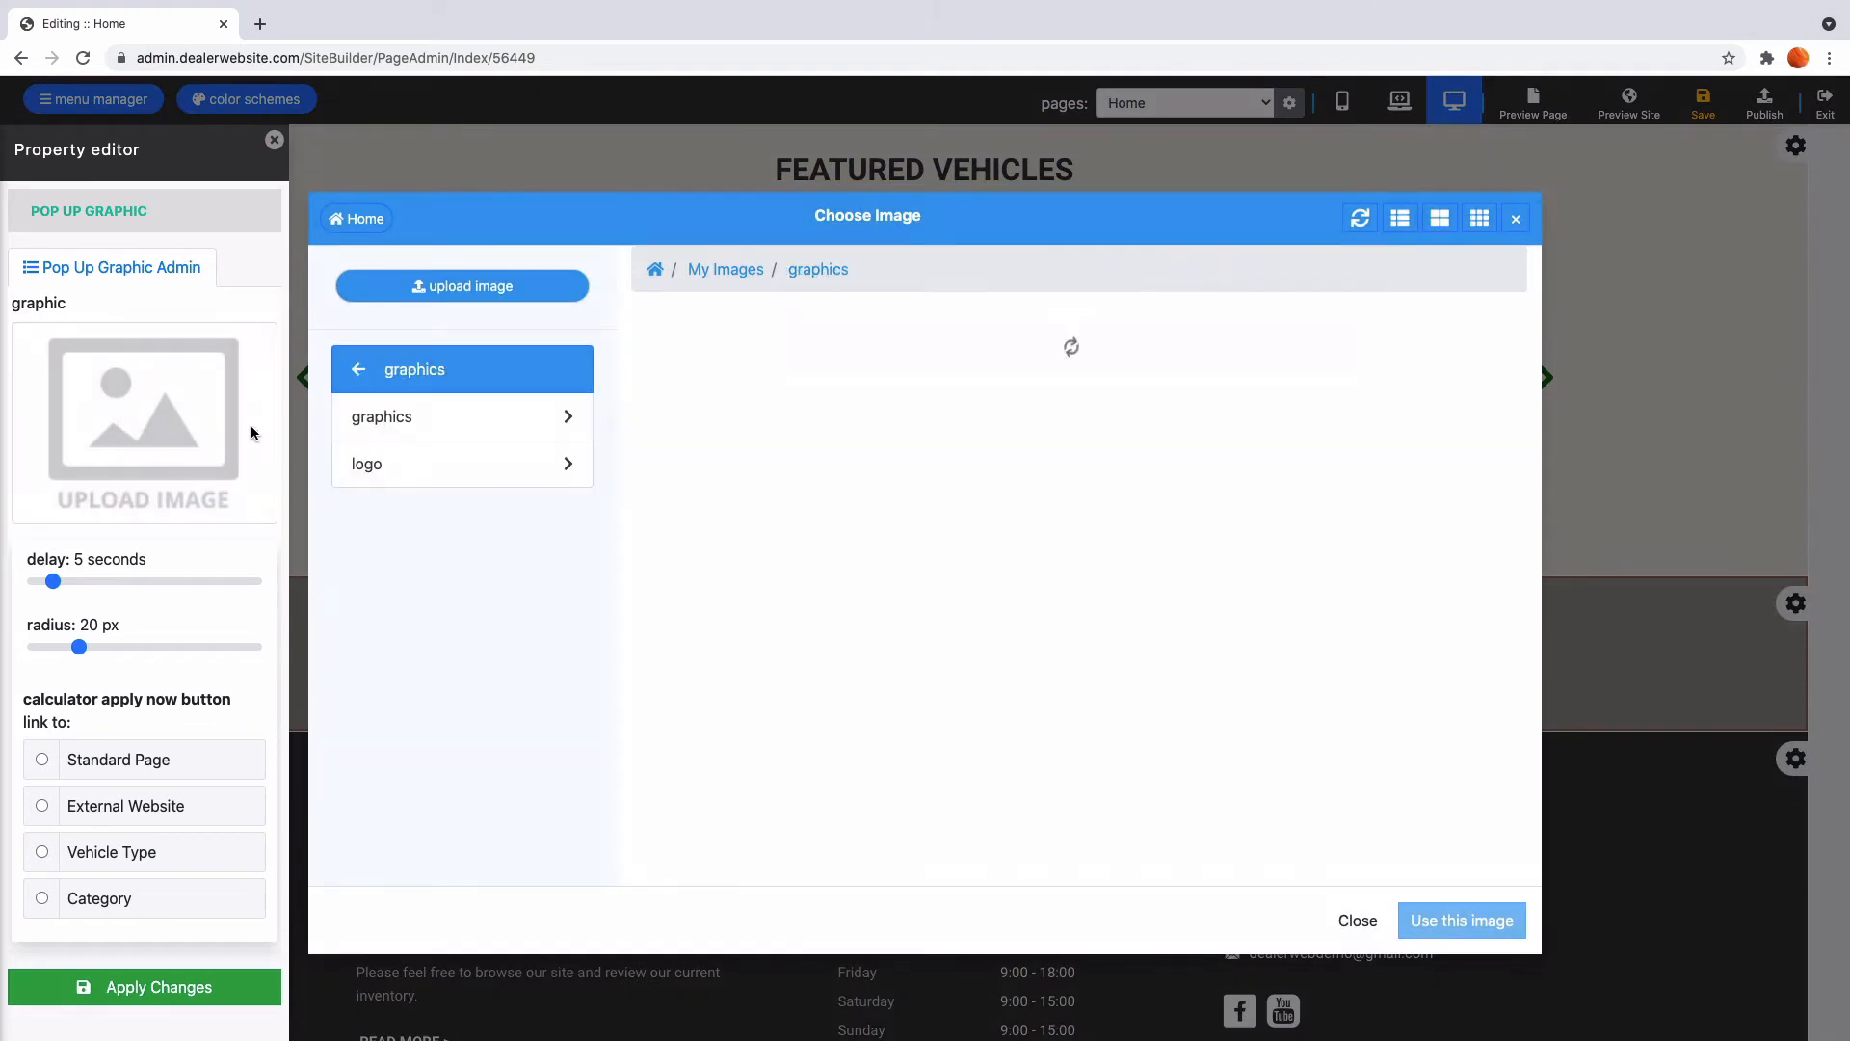
pyautogui.moveTo(1443, 403)
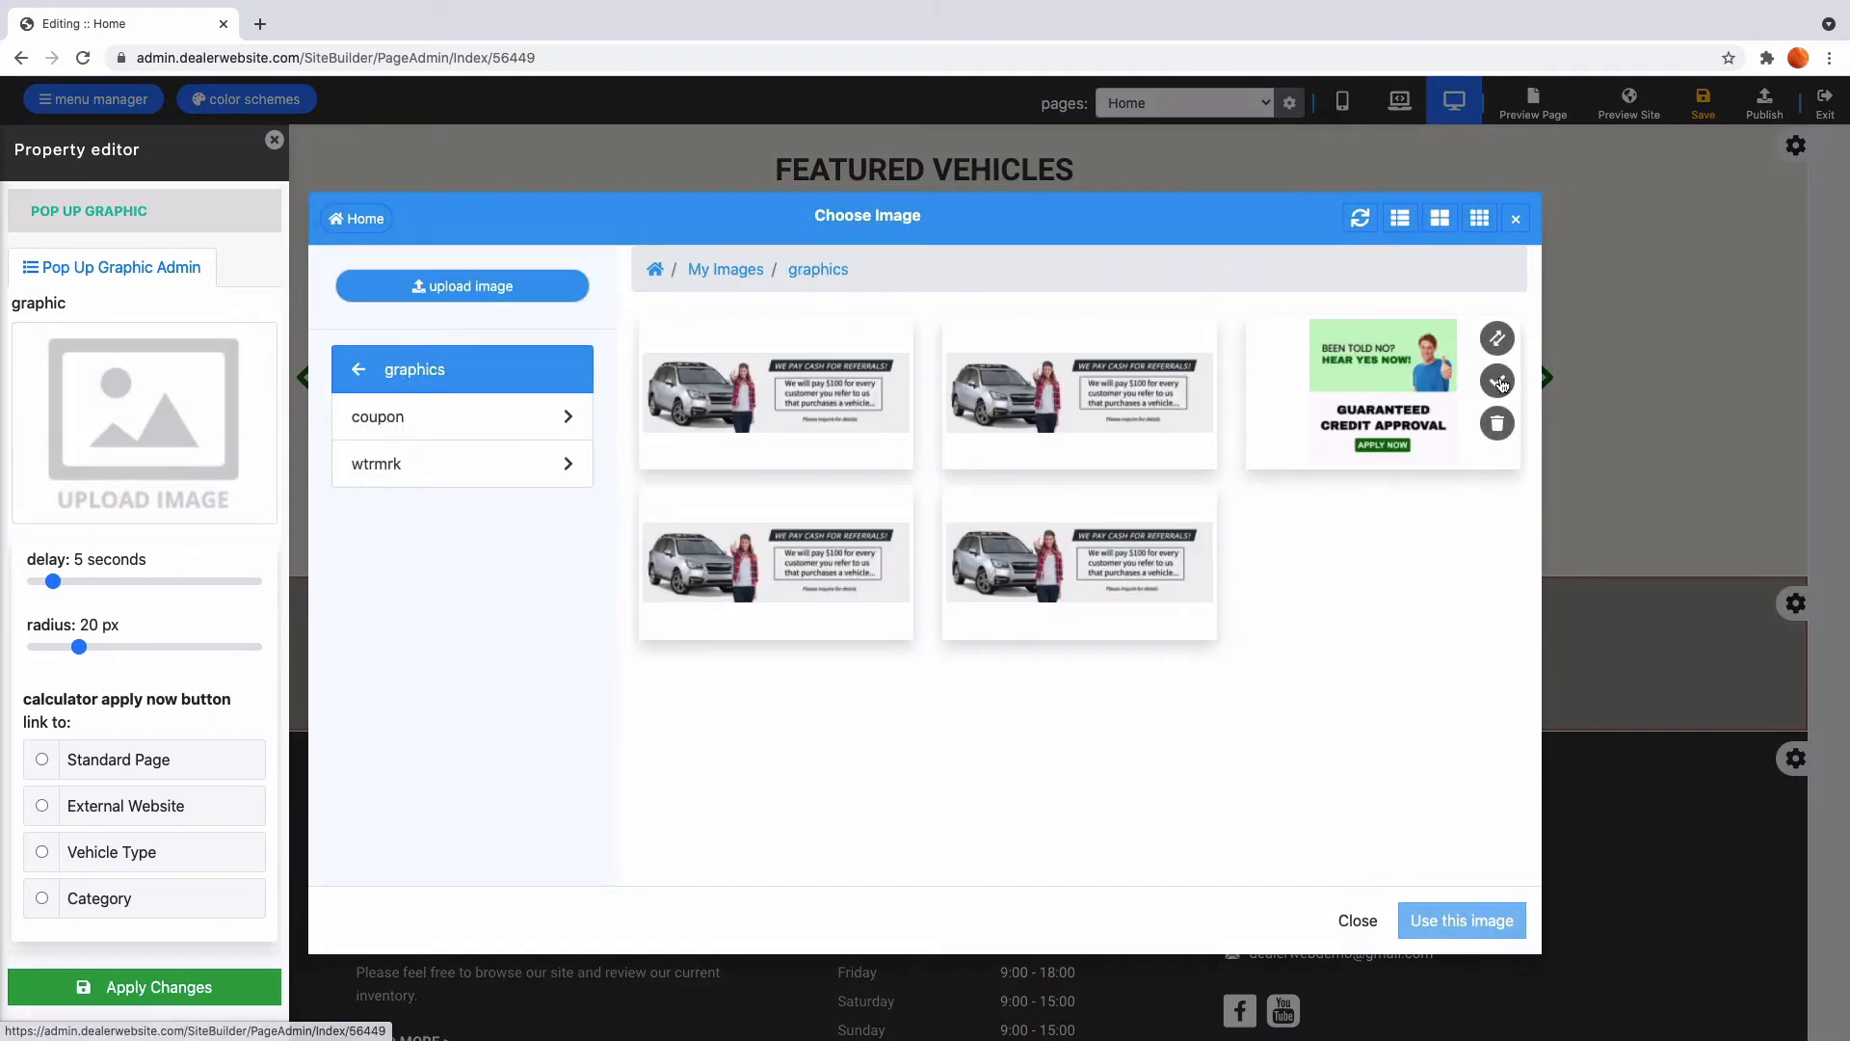
pyautogui.click(1498, 381)
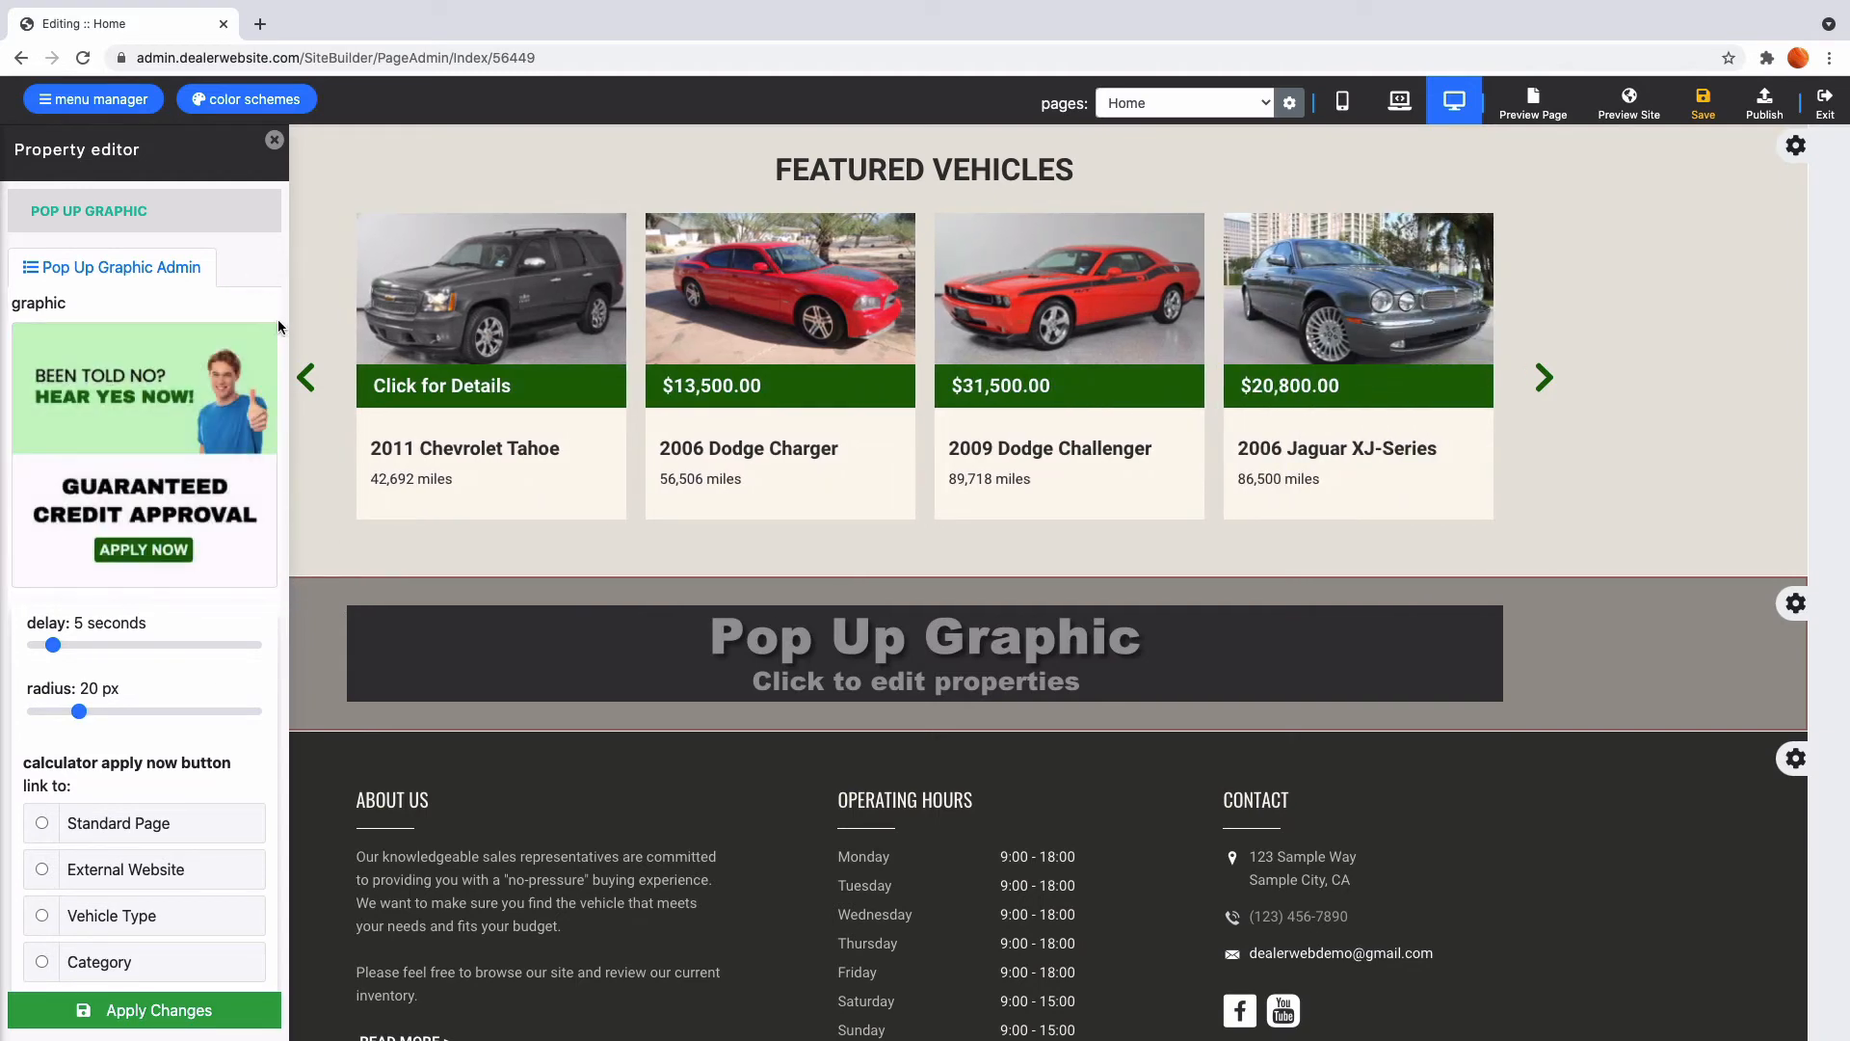
# Step: Link the pop-up graphic to the CreditApp standard page and apply the block's changes
pyautogui.scroll(-1, 122, 833)
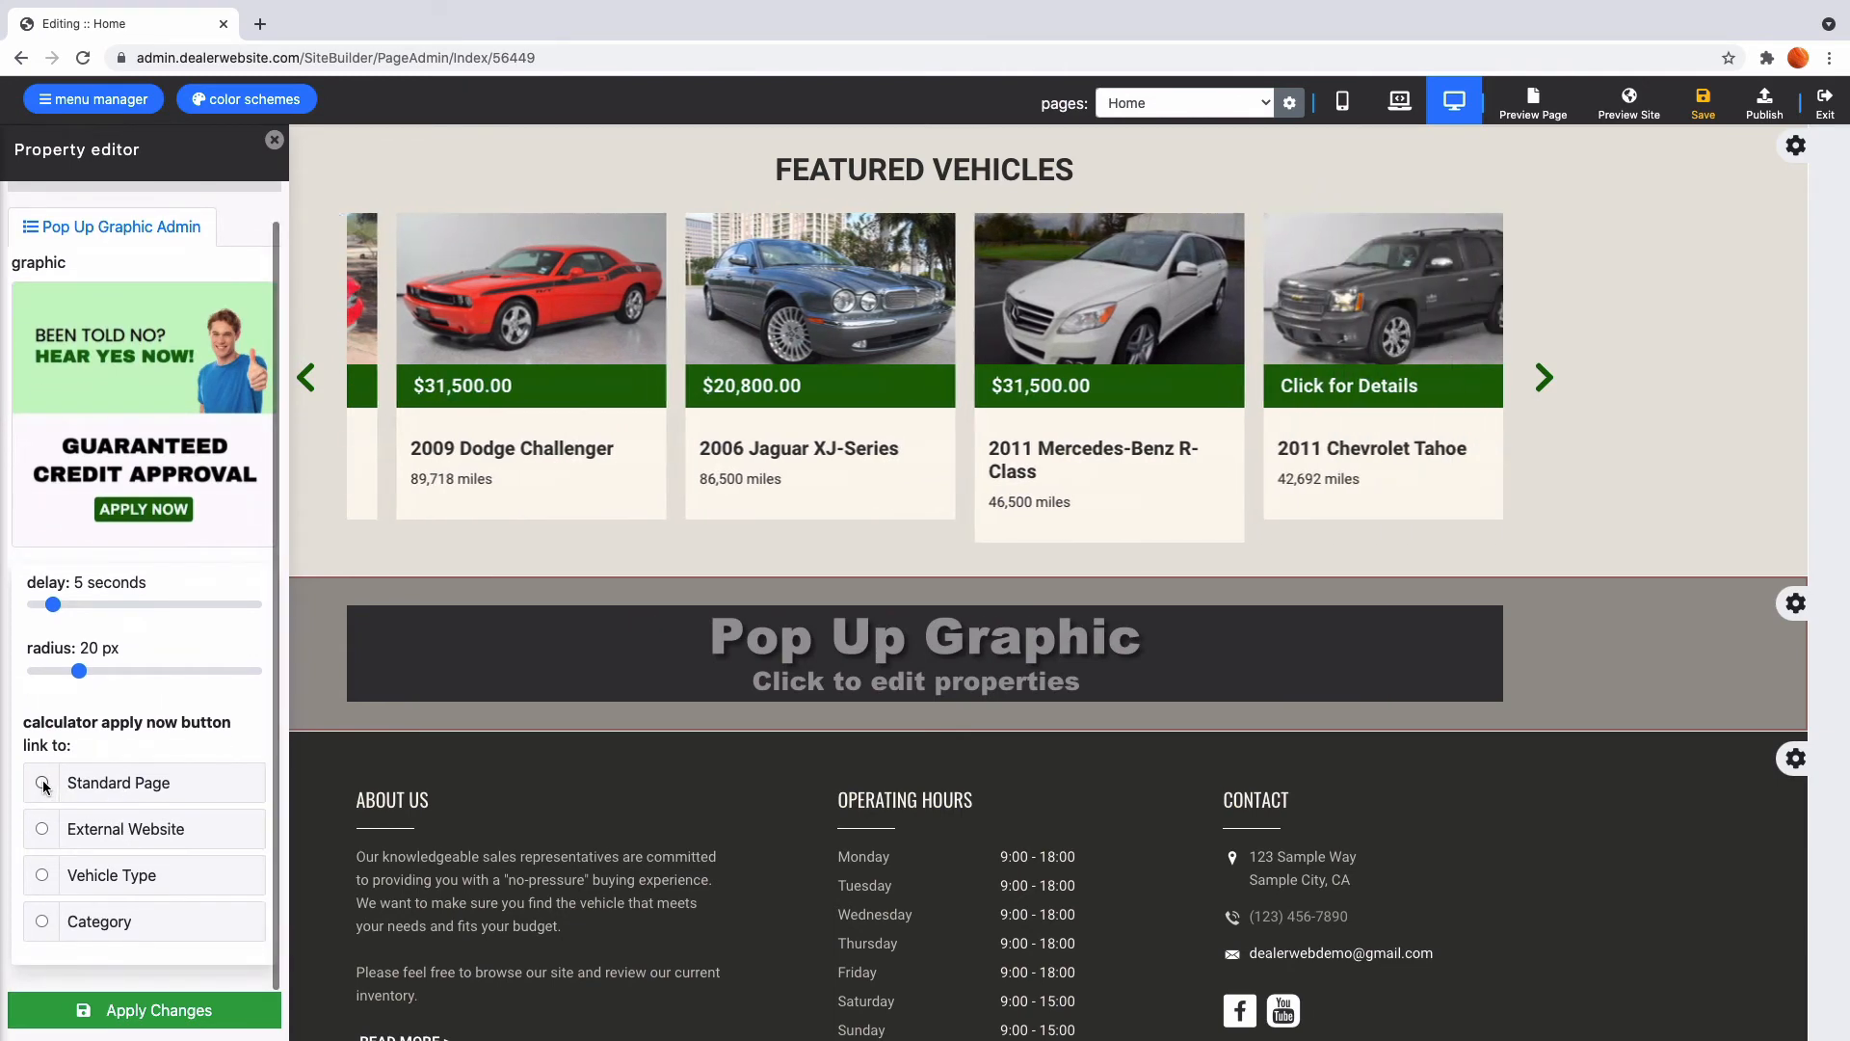
pyautogui.click(44, 785)
pyautogui.click(130, 809)
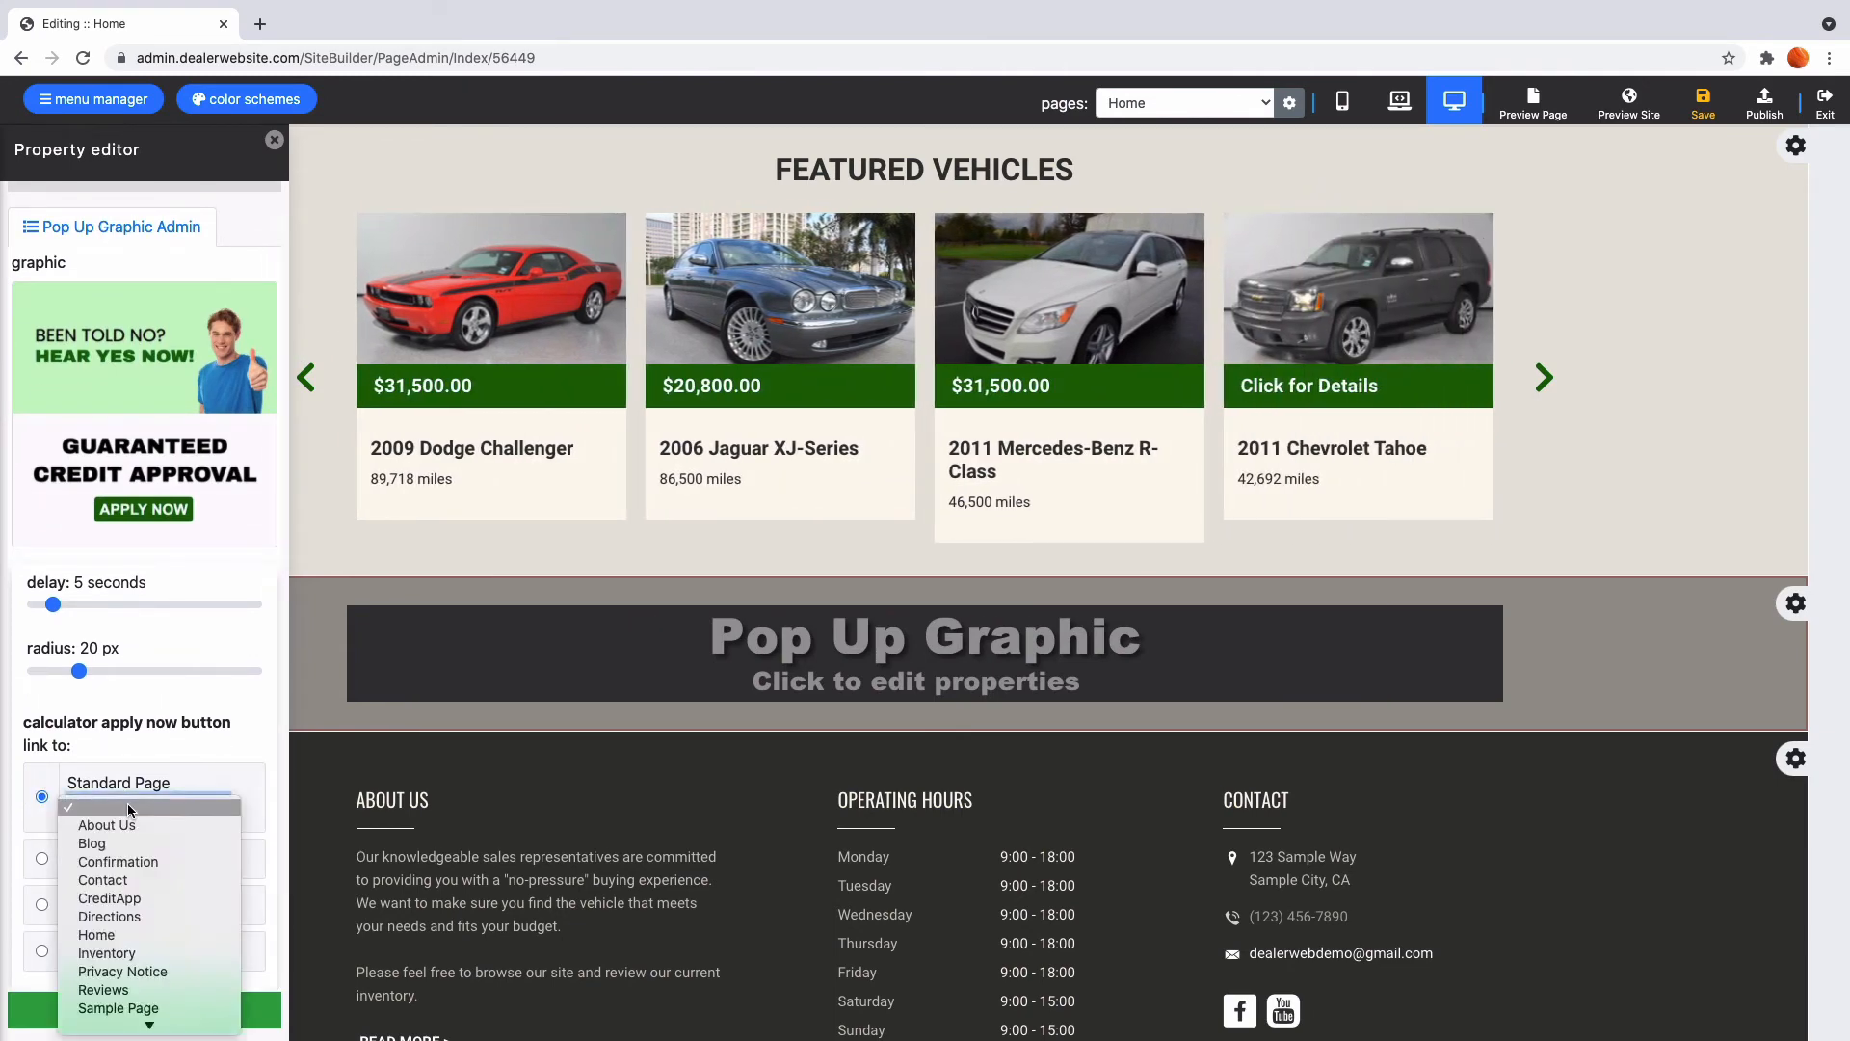
pyautogui.click(129, 898)
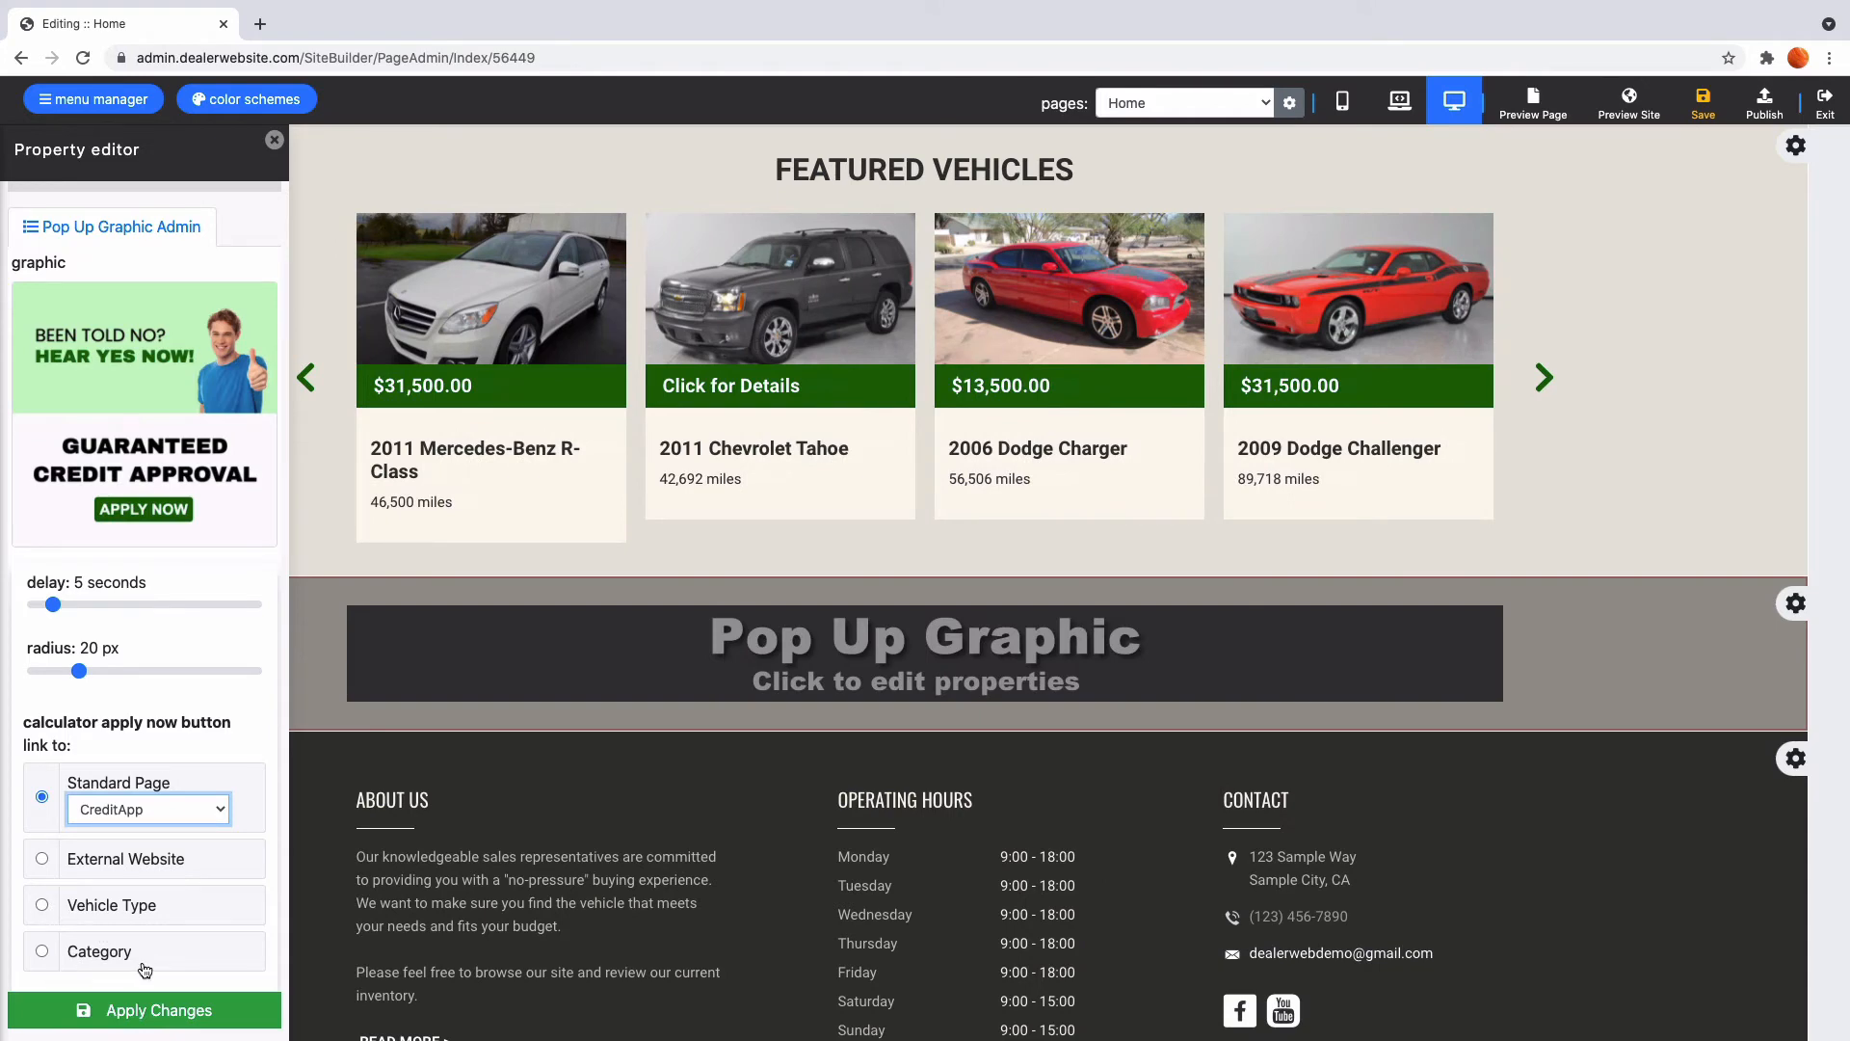
pyautogui.click(156, 1010)
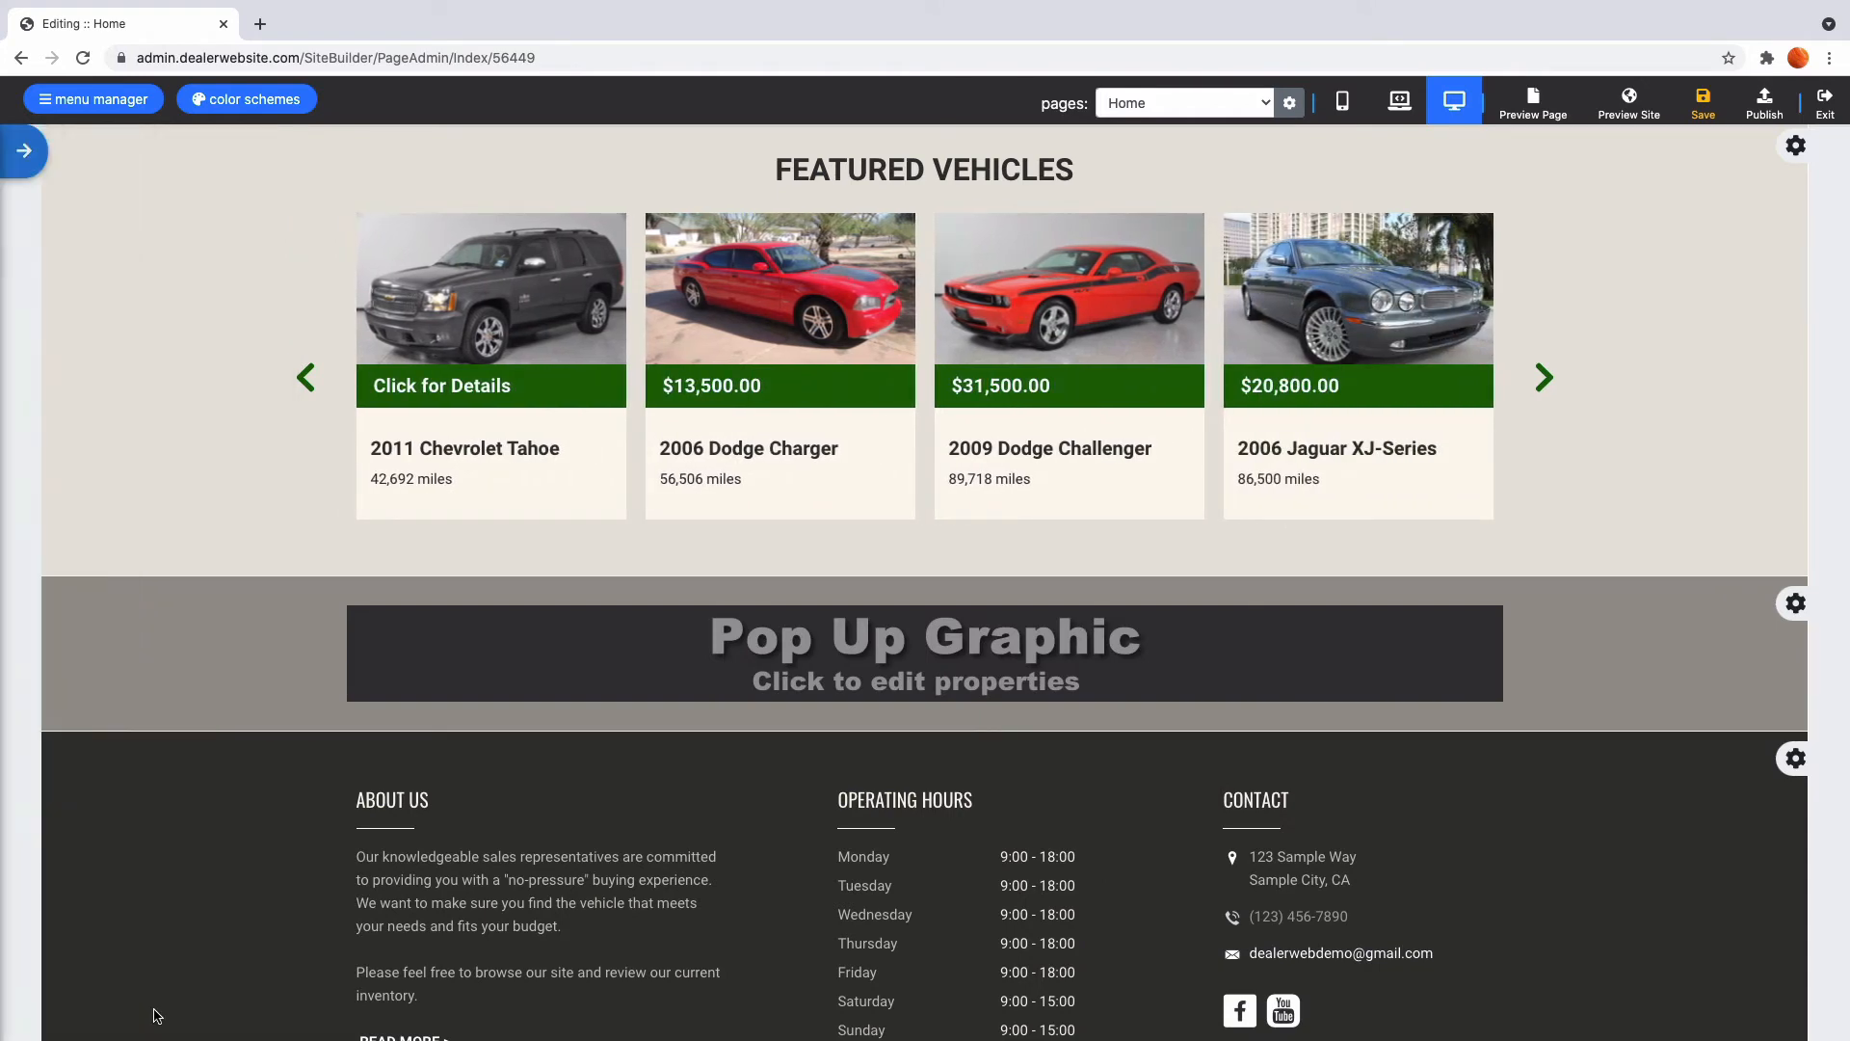
# Step: Save and publish the Home page, and test the pop-up's APPLY NOW link on the live site
pyautogui.click(1702, 106)
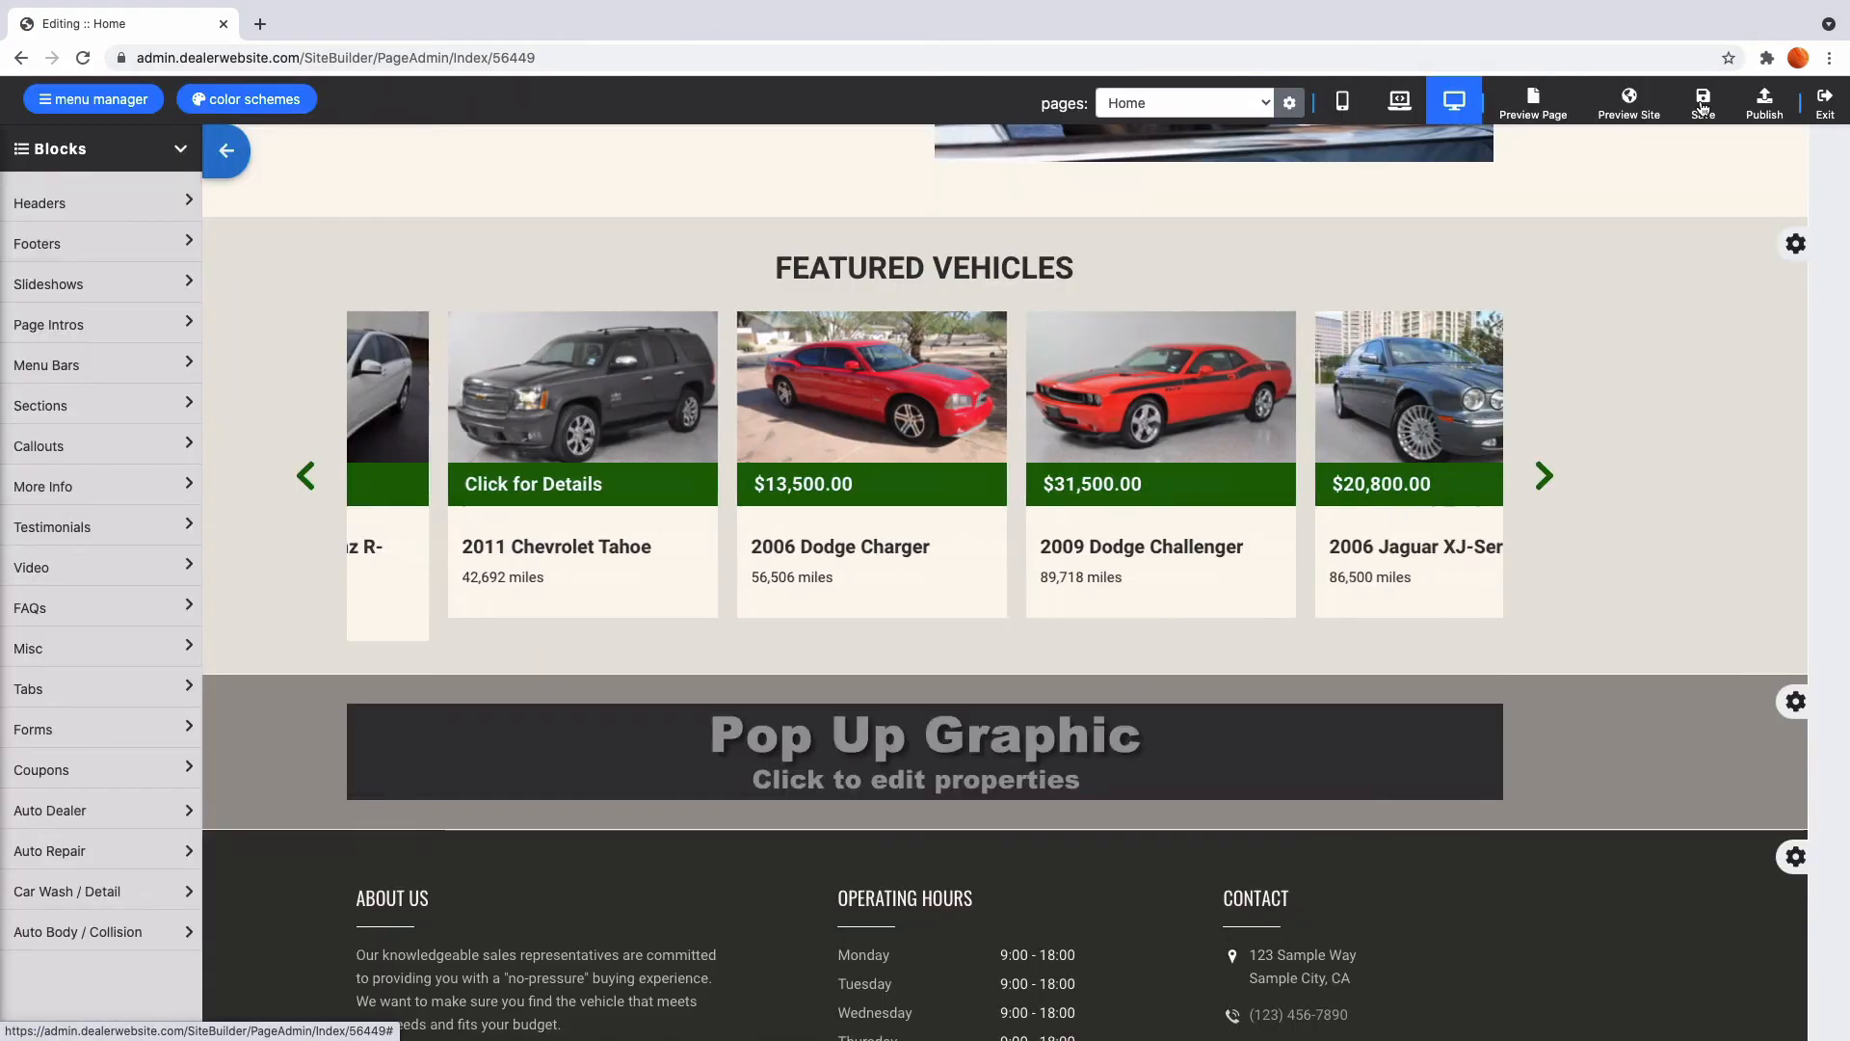
pyautogui.click(1766, 104)
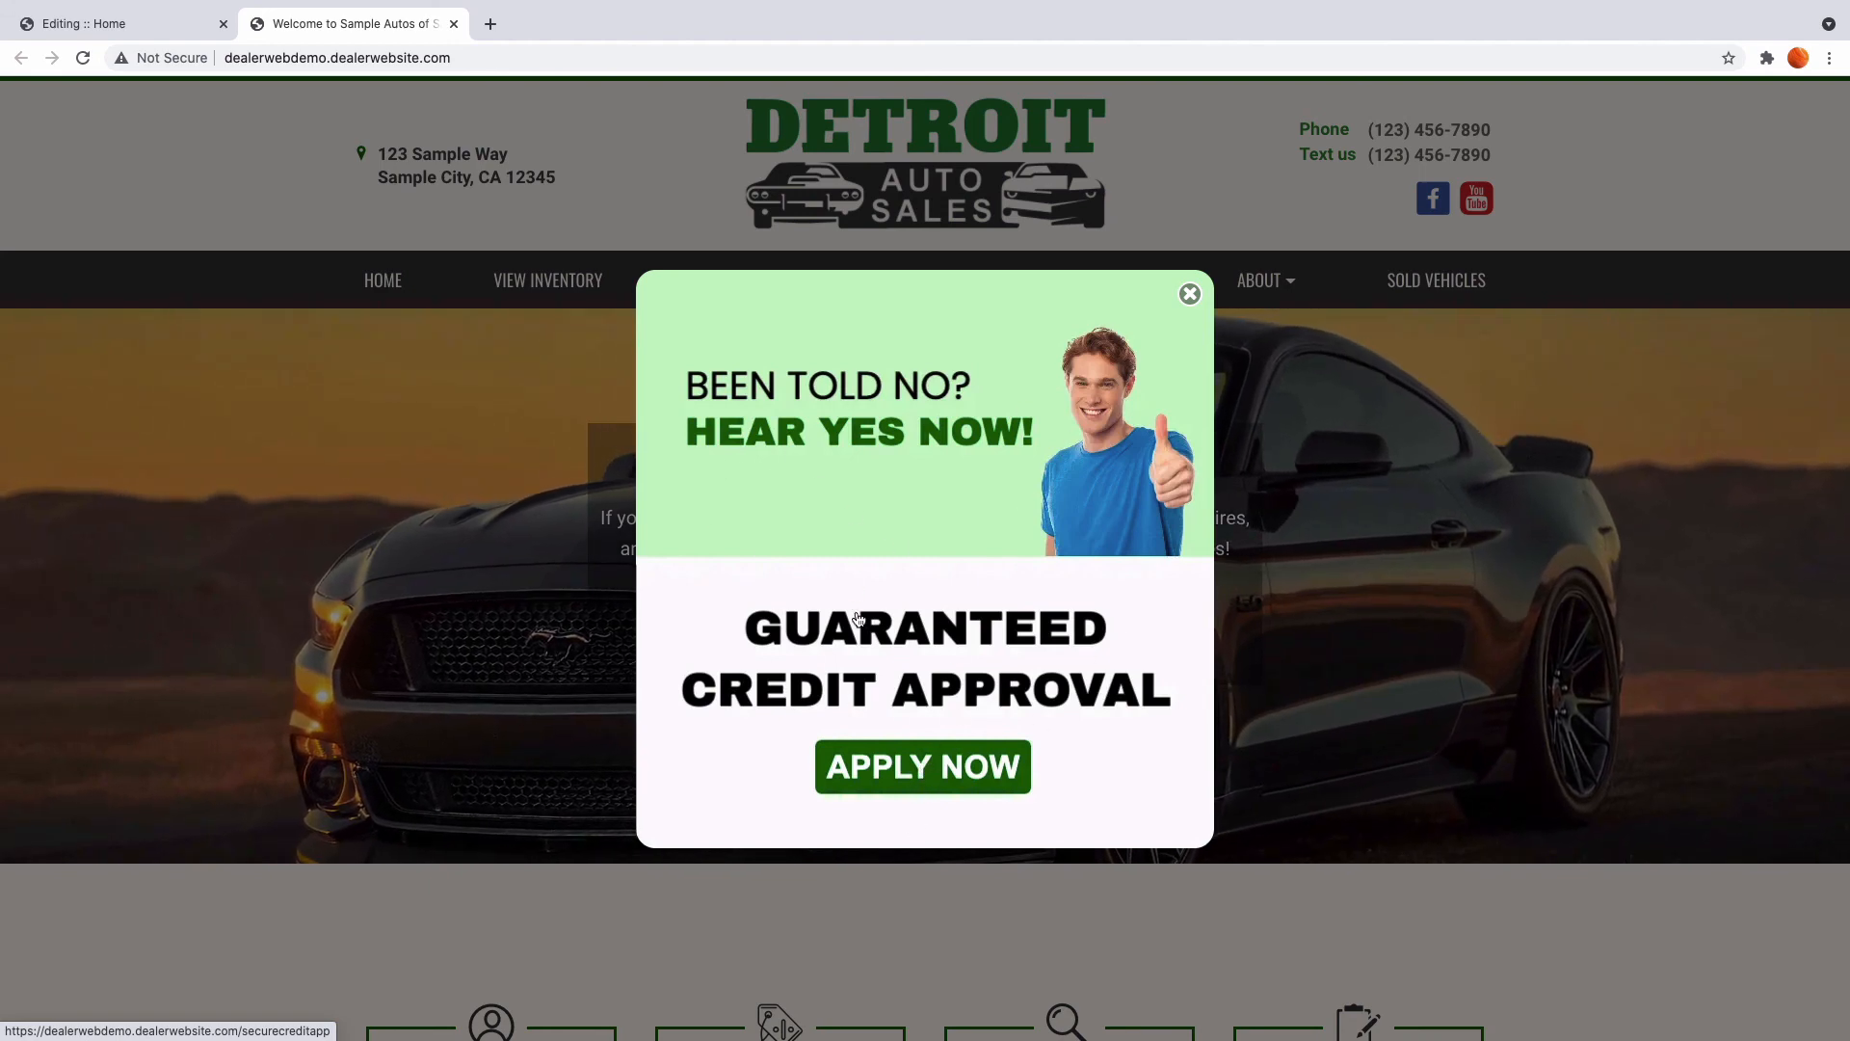
pyautogui.click(926, 763)
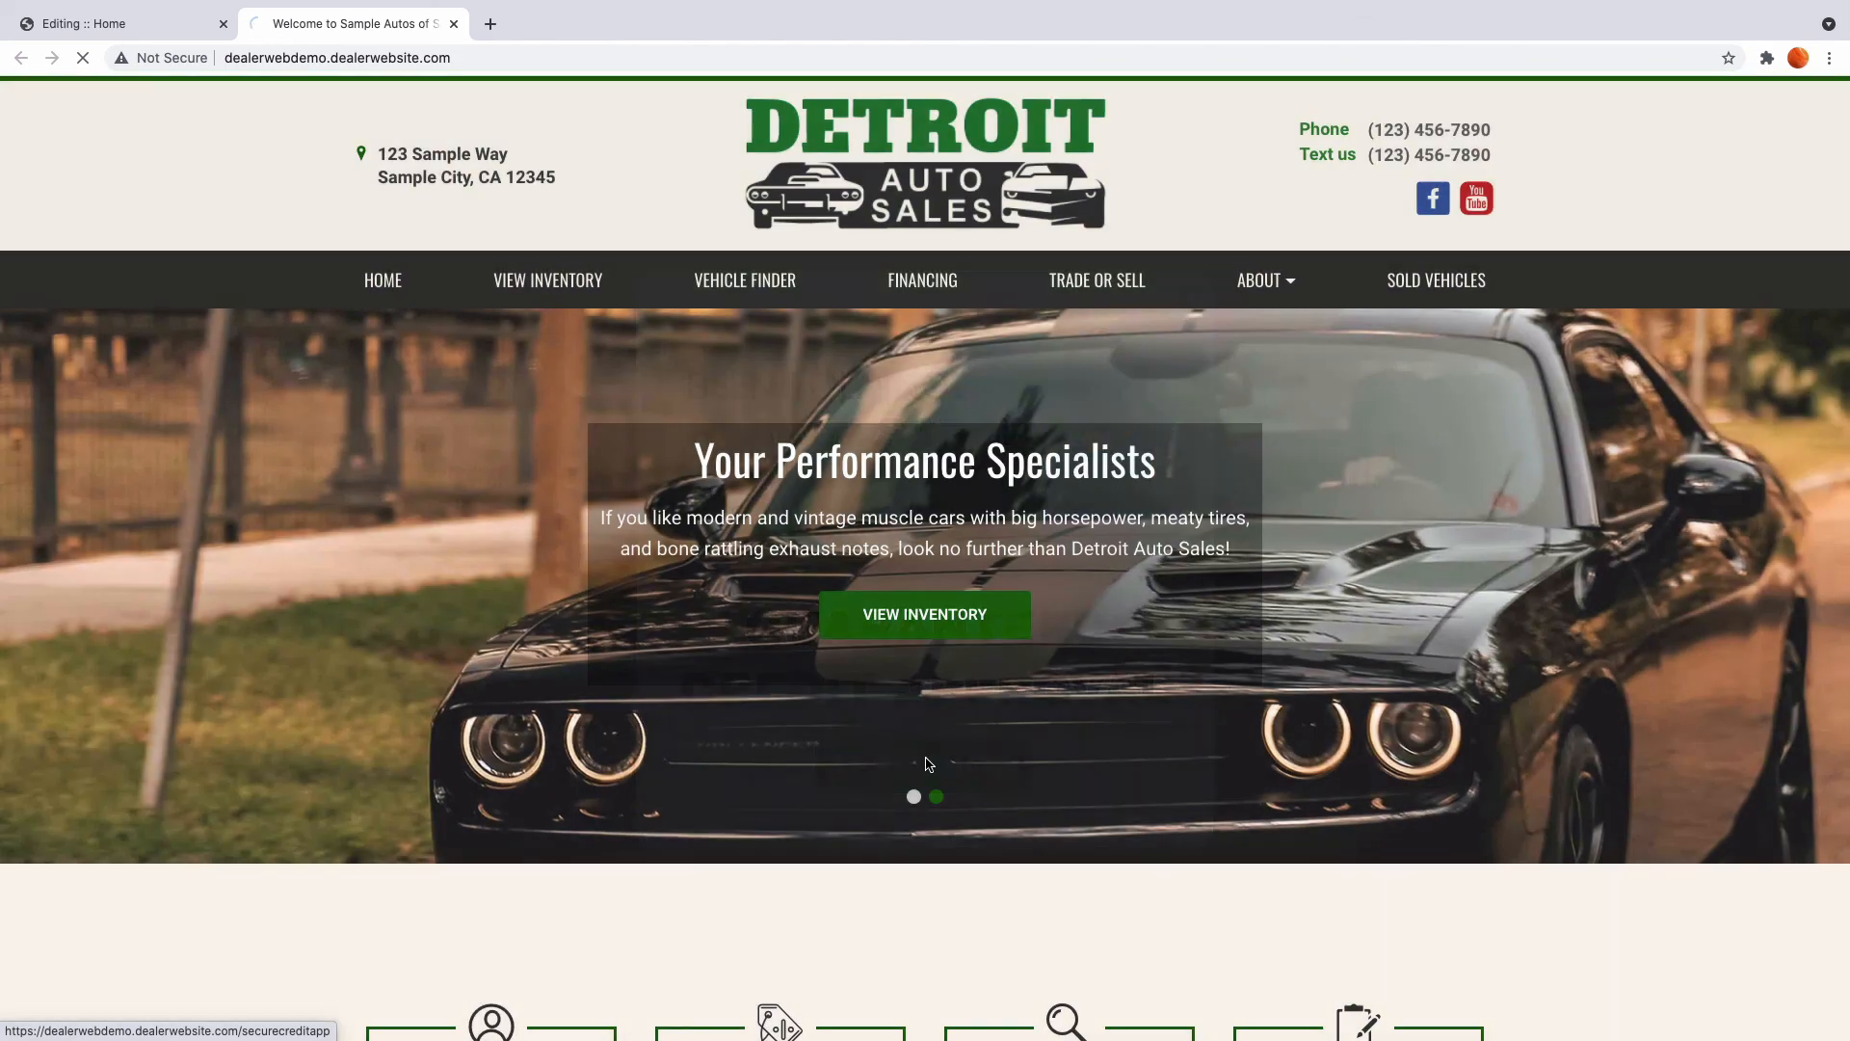